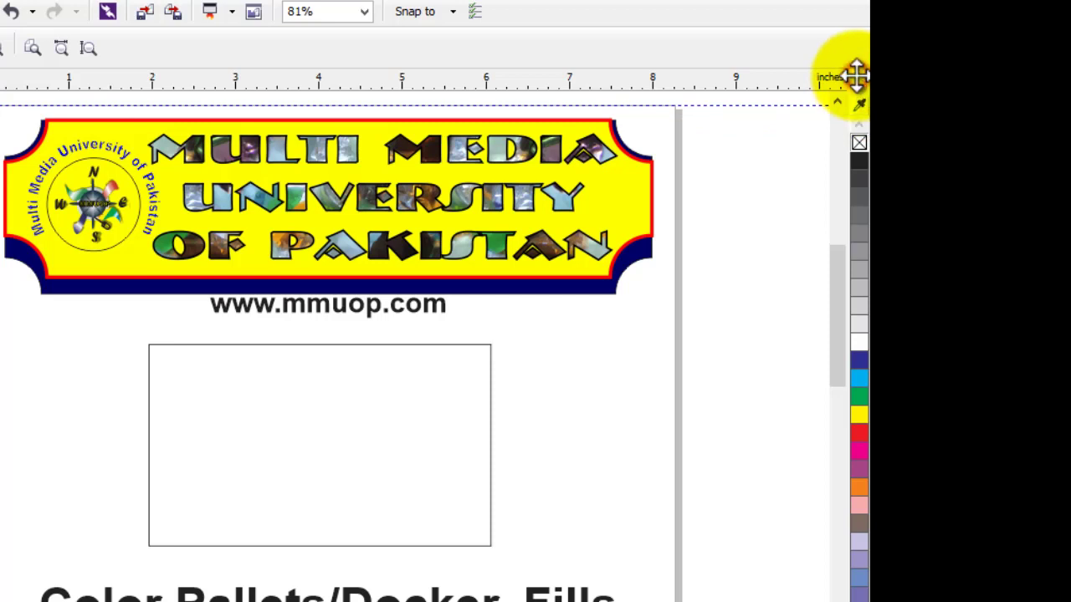
# - Undock the CMYK palette so it floats over the page and dock it back in its original place
pyautogui.moveTo(855, 75); pyautogui.dragTo(565, 458)
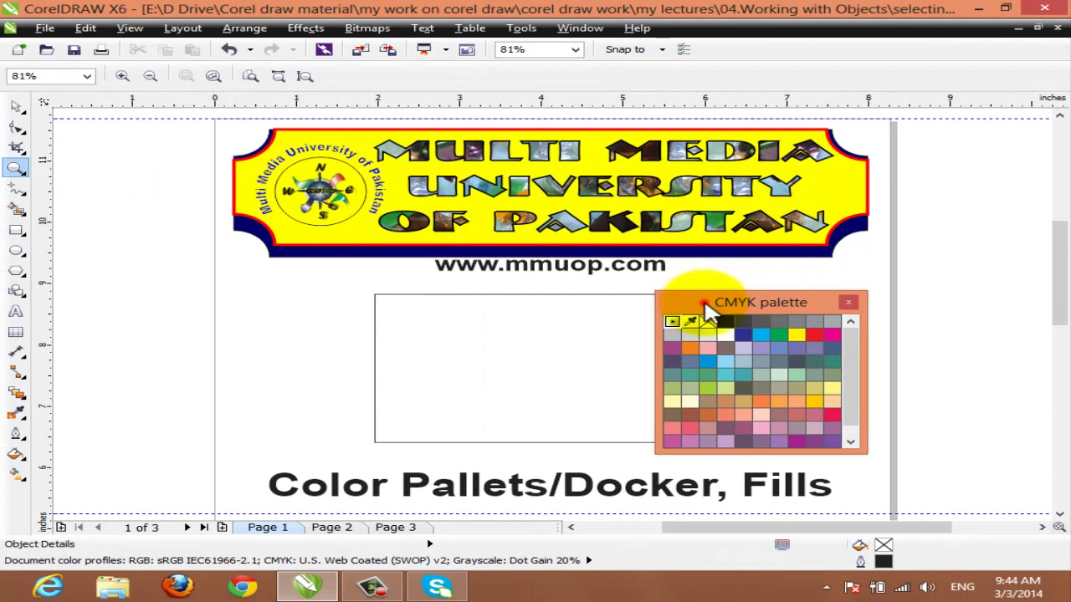
pyautogui.moveTo(705, 306); pyautogui.dragTo(1062, 244)
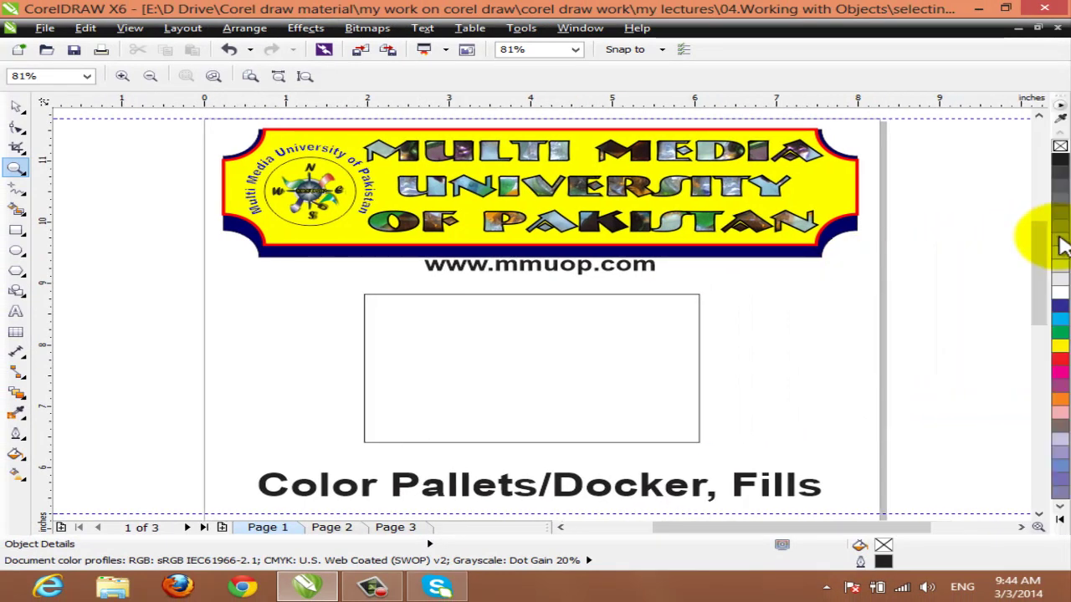
pyautogui.moveTo(1061, 245); pyautogui.dragTo(1064, 199)
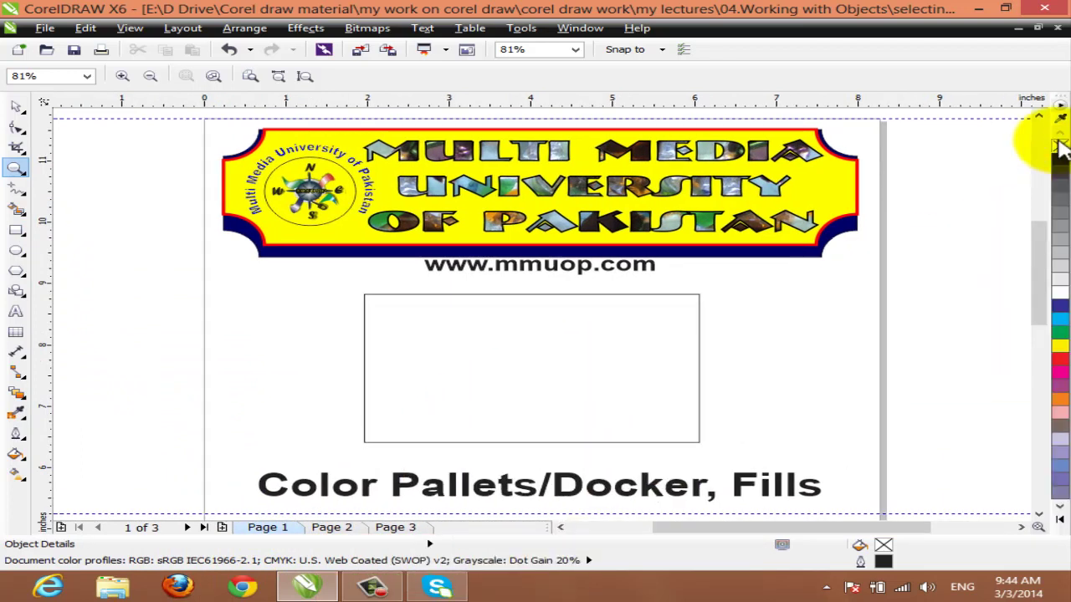
# - Undock and close the CMYK palette, and display it again from the available color palettes
pyautogui.moveTo(1063, 100); pyautogui.dragTo(770, 248)
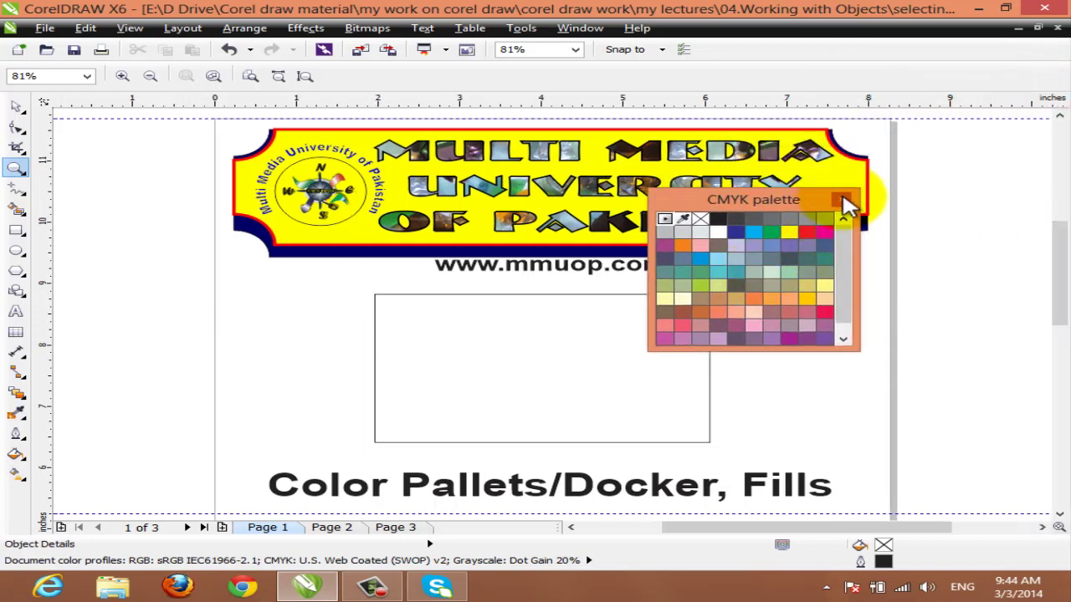
pyautogui.click(841, 197)
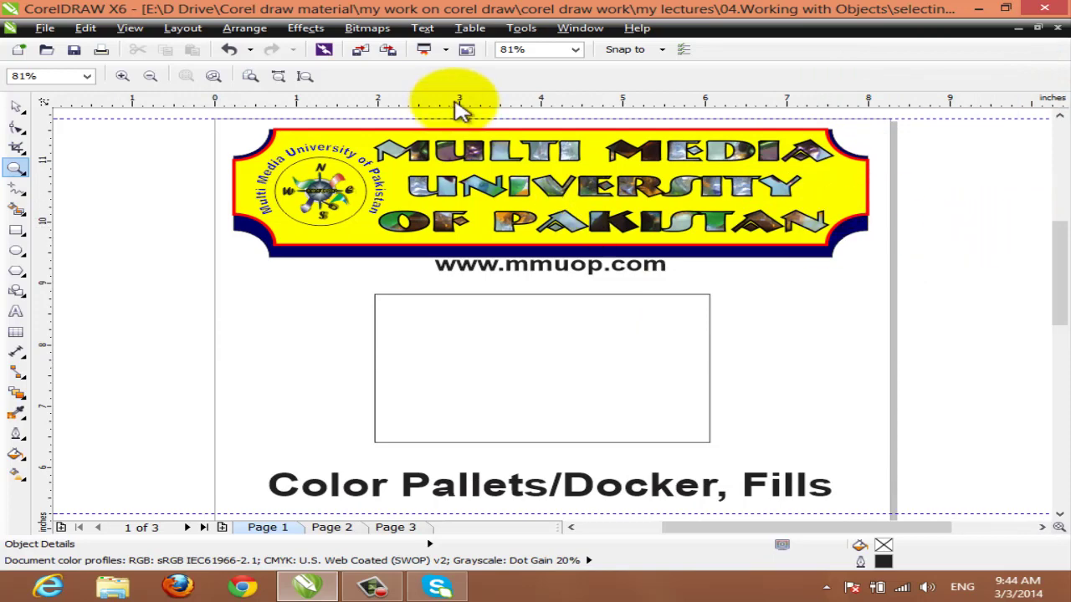
pyautogui.click(580, 28)
pyautogui.moveTo(604, 167)
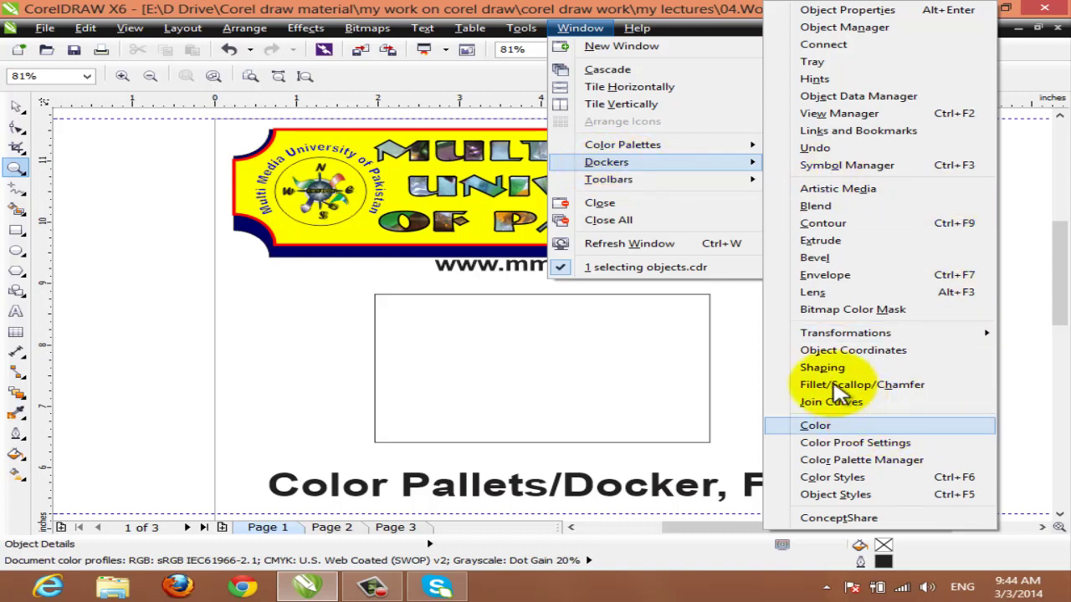
pyautogui.moveTo(686, 146)
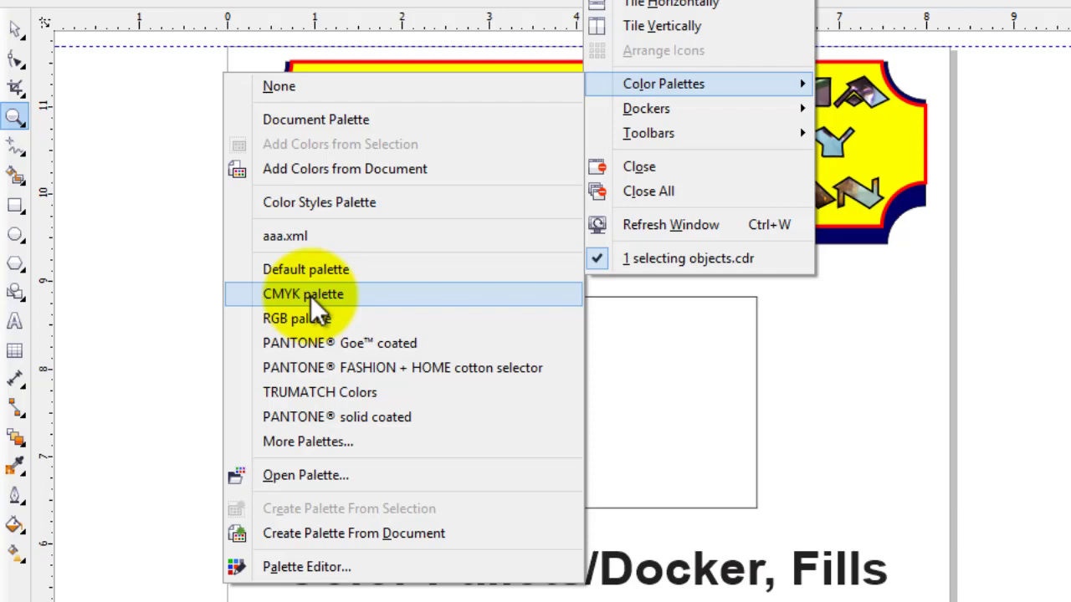
pyautogui.click(310, 296)
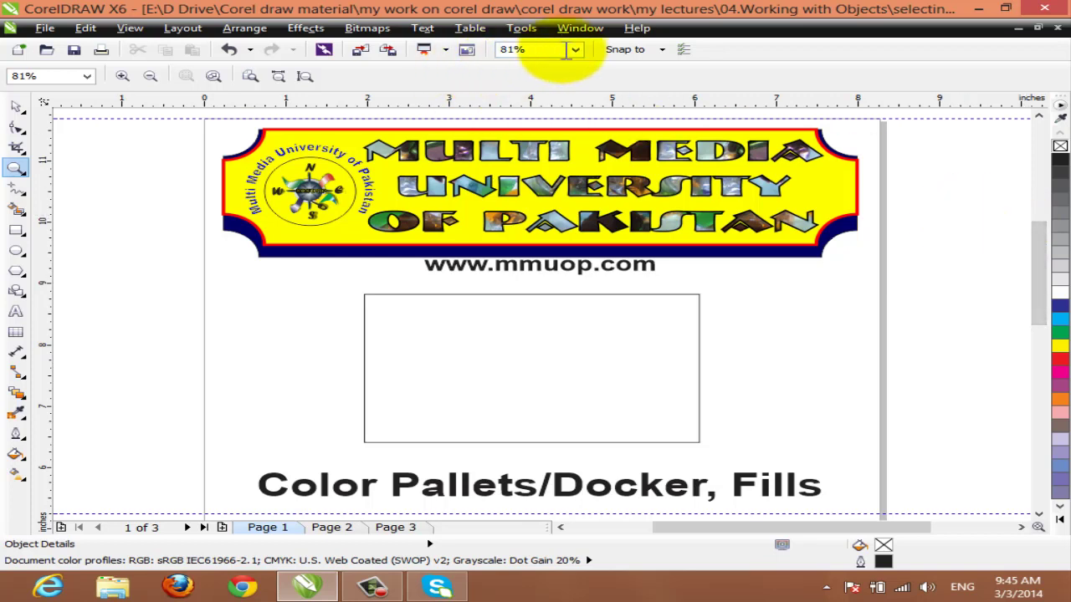
# - Display the Document Palette and move it beside the empty rectangle on the page
pyautogui.click(580, 32)
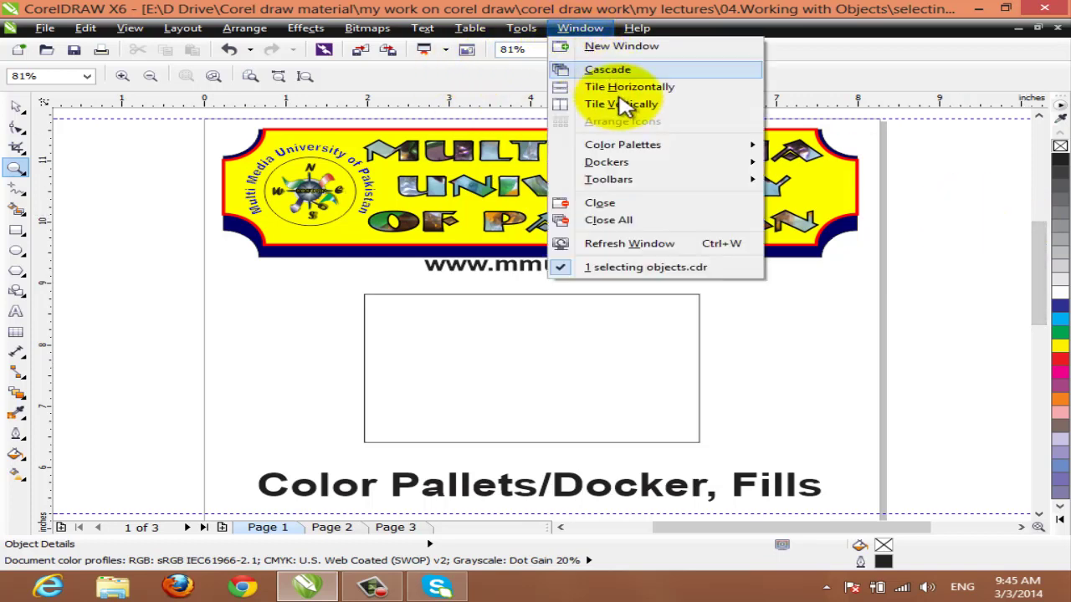
pyautogui.moveTo(640, 149)
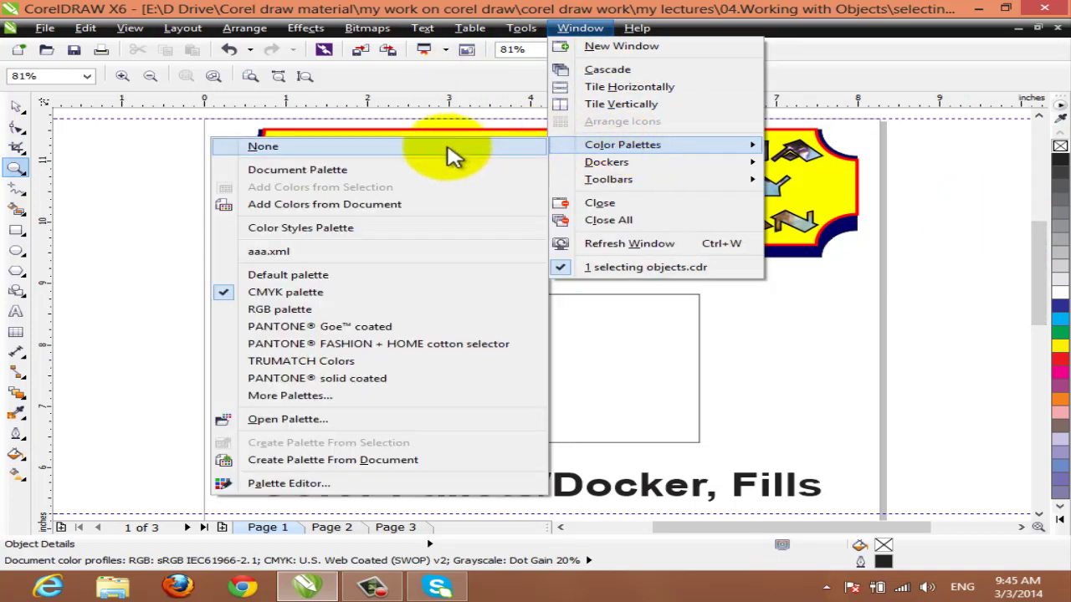
pyautogui.click(369, 173)
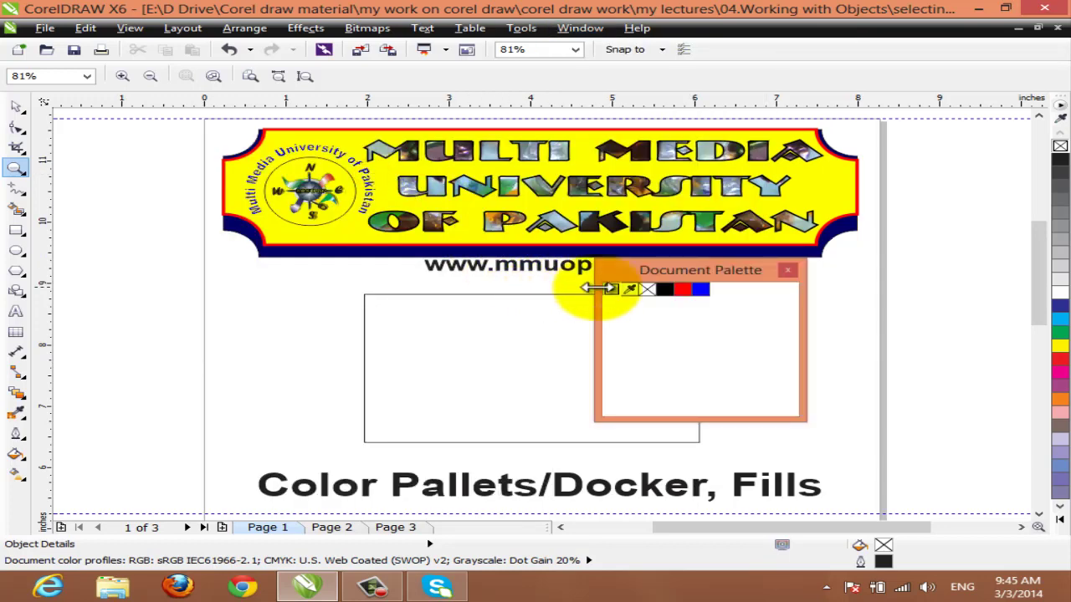
pyautogui.moveTo(719, 276); pyautogui.dragTo(863, 328)
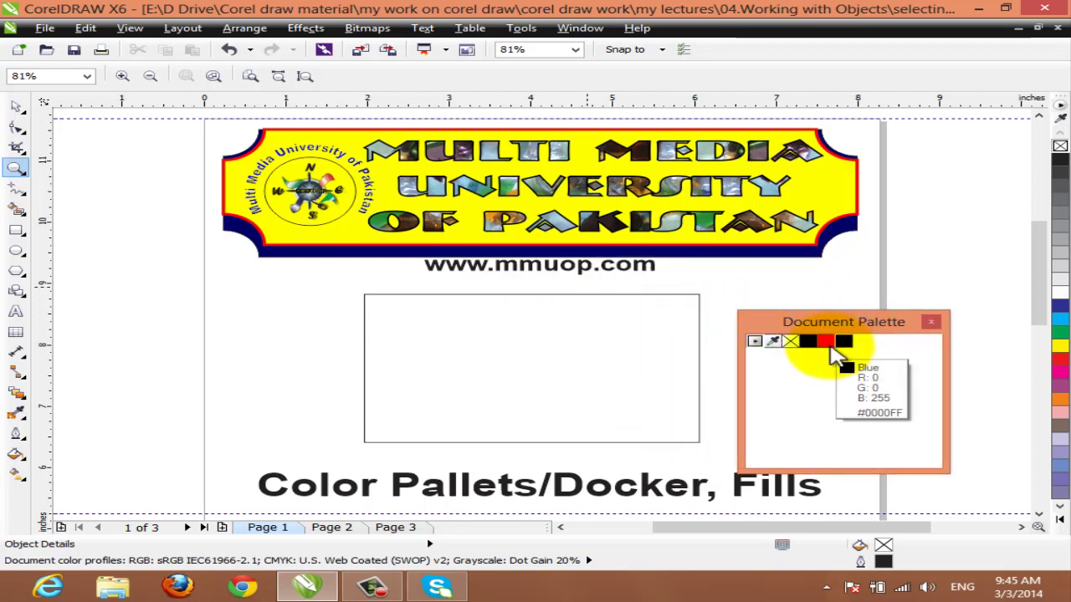
# - Sample a brown and a light blue from the banner's lettering into the Document Palette, and close that palette
pyautogui.click(771, 343)
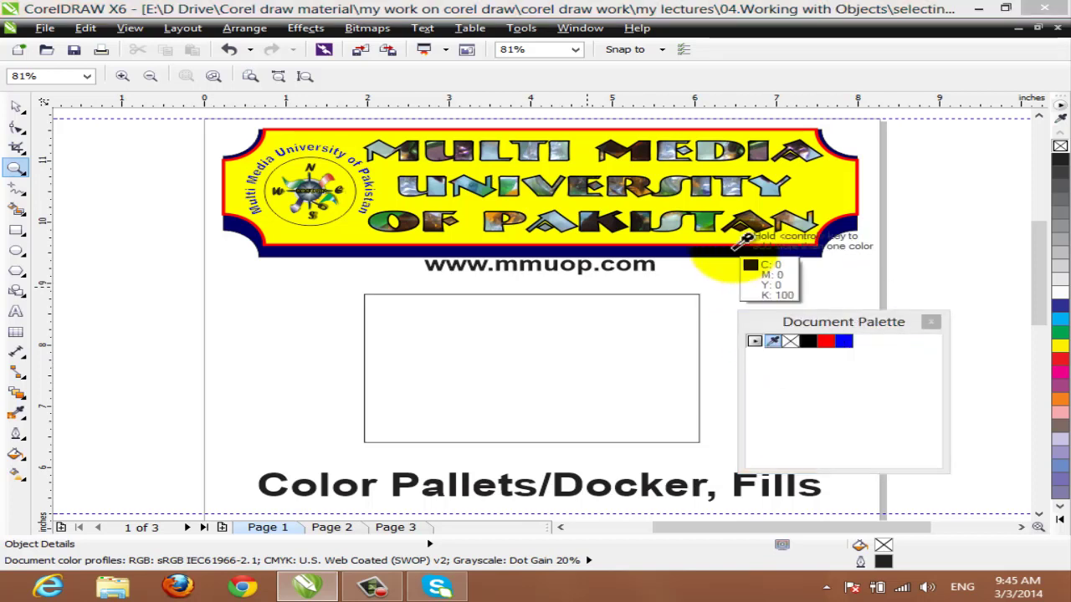
pyautogui.click(763, 231)
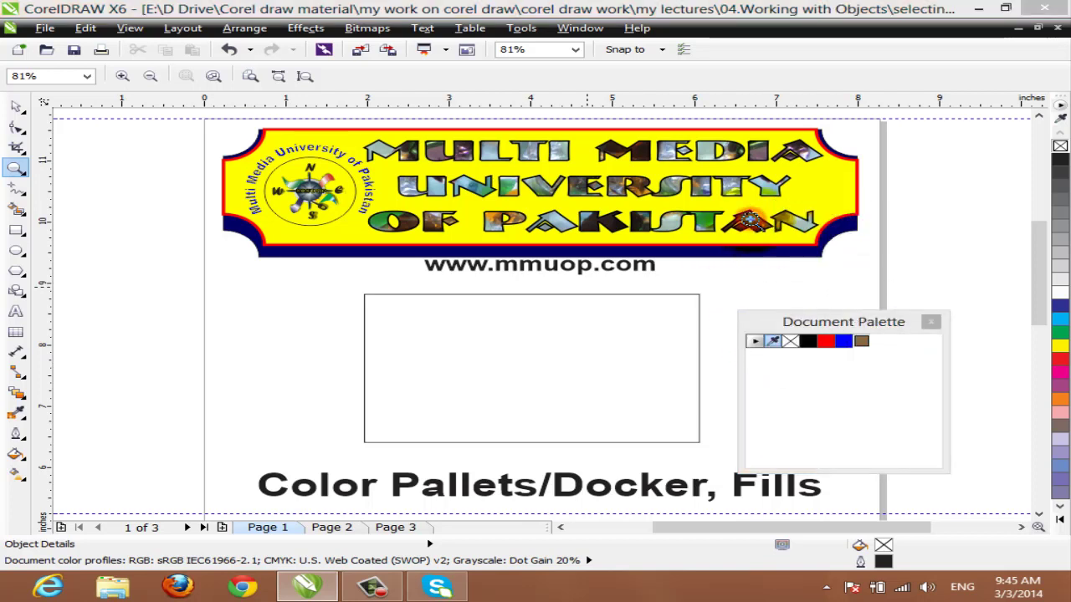
pyautogui.click(771, 341)
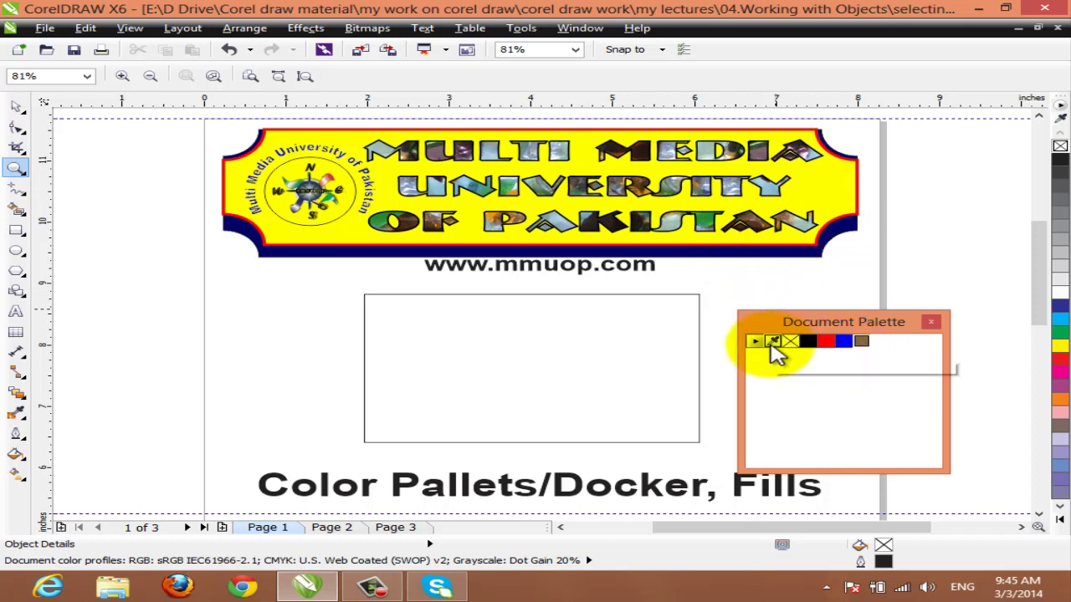
pyautogui.click(556, 221)
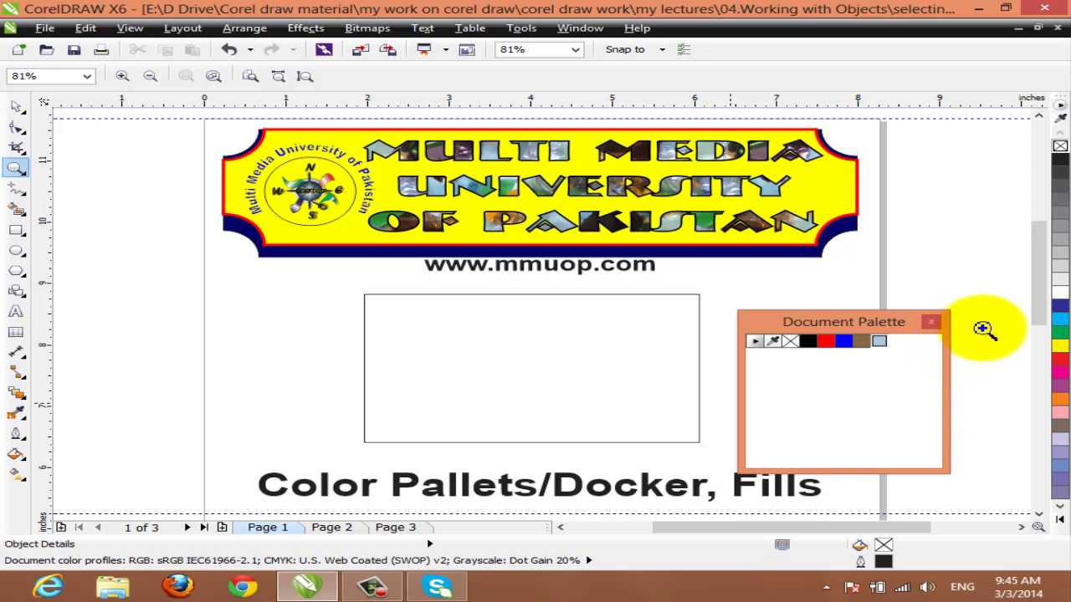
pyautogui.click(932, 324)
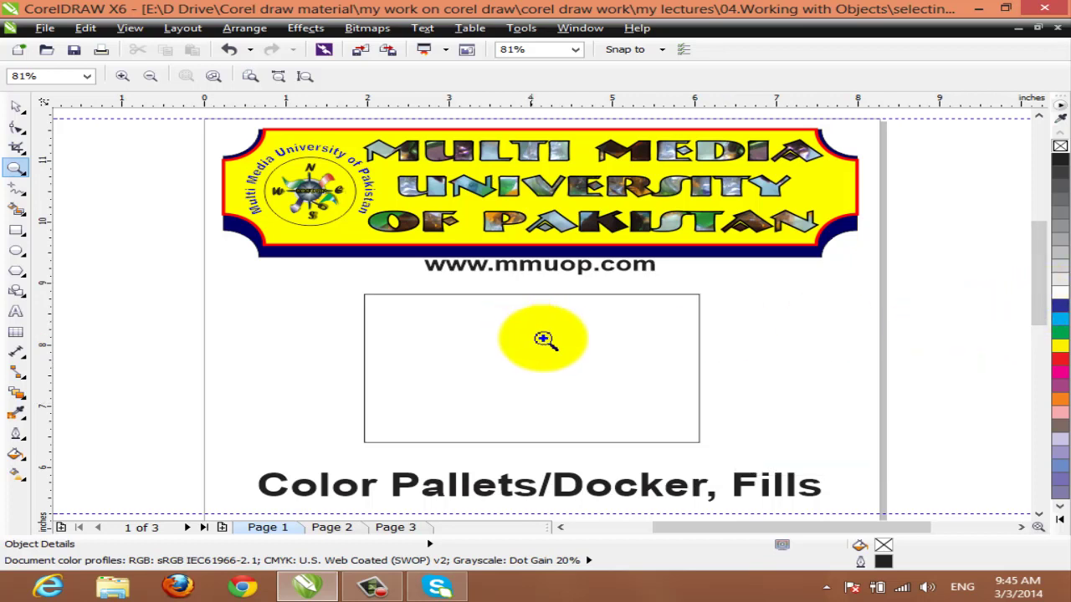
# - Fill the empty rectangle below the website address with blue (C100 M100 Y0 K0) and undo the fill
pyautogui.click(17, 107)
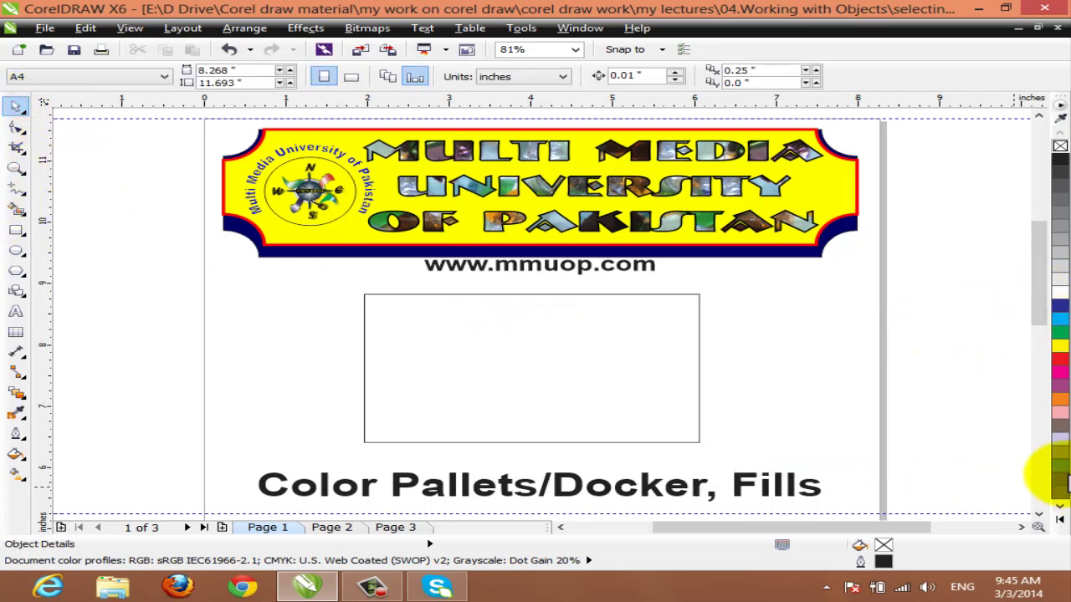
pyautogui.click(475, 415)
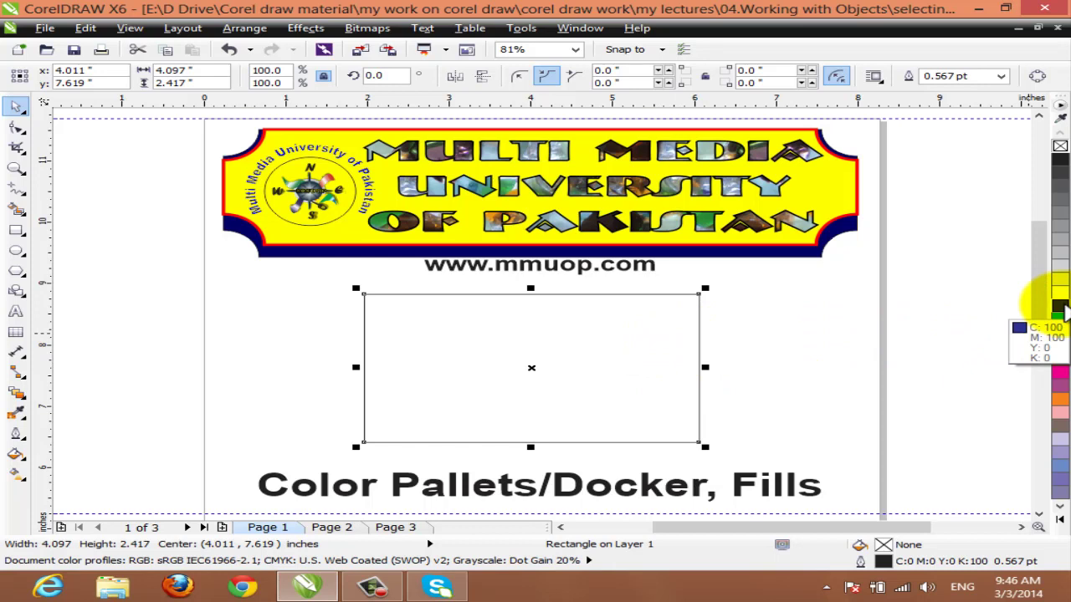
pyautogui.click(1059, 306)
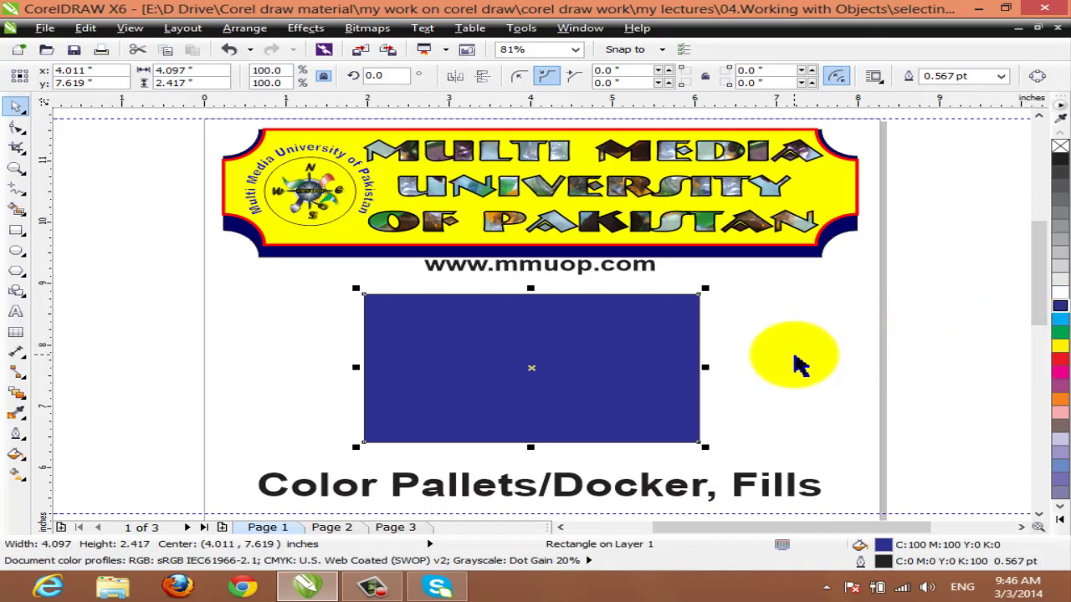
pyautogui.hotkey('ctrl', 'z')
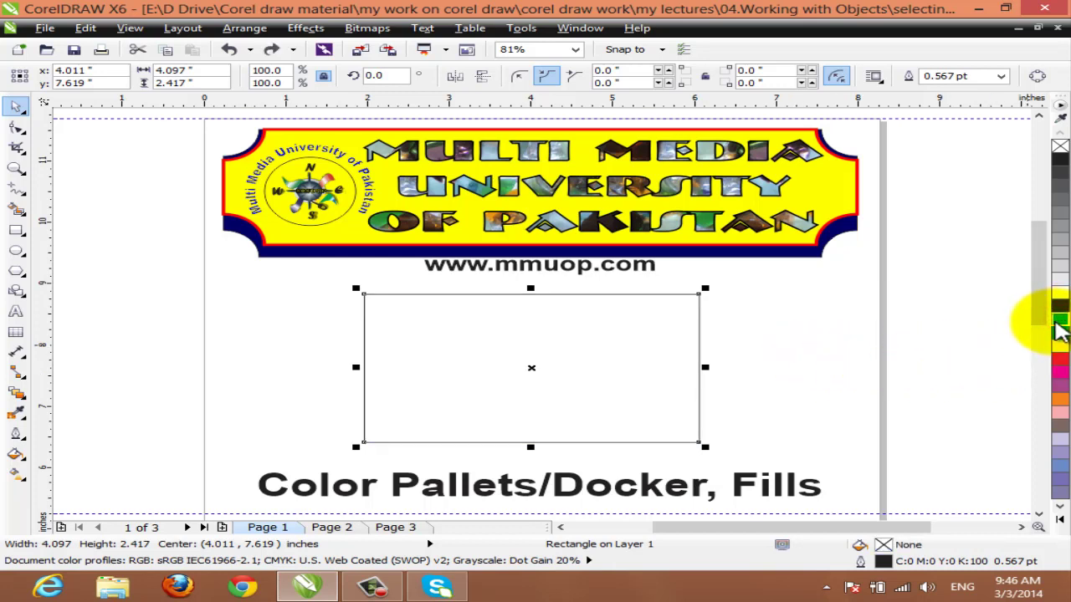
# - Apply the cyan swatch (C100 M0 Y0 K0) from the CMYK palette as the rectangle's fill
pyautogui.moveTo(1058, 330); pyautogui.dragTo(483, 346)
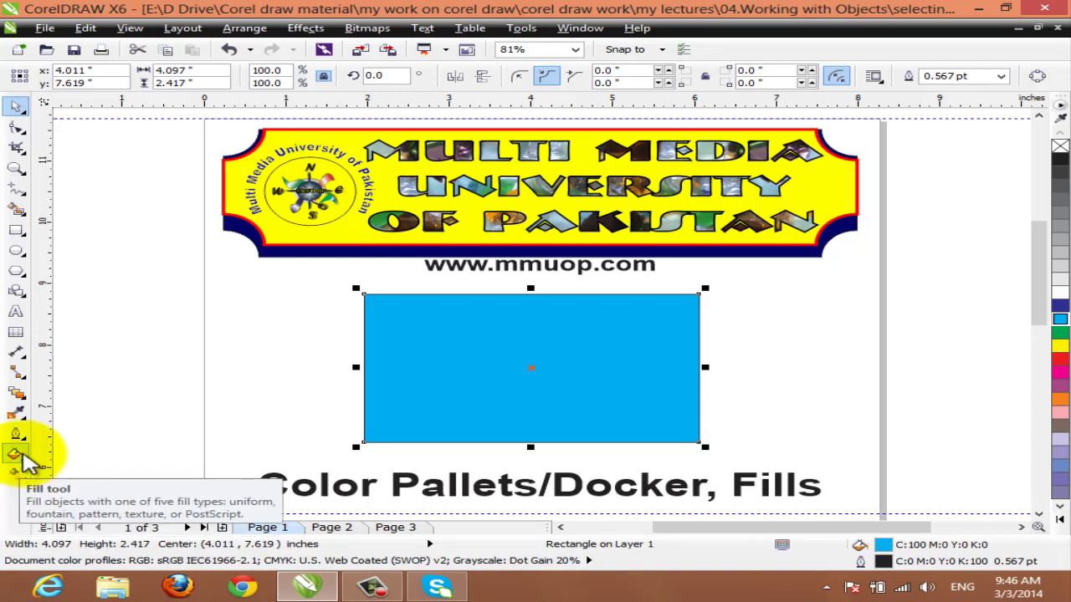
# - Open the Uniform Fill settings for the rectangle and choose Mint Green from the CMYK palette
pyautogui.click(17, 453)
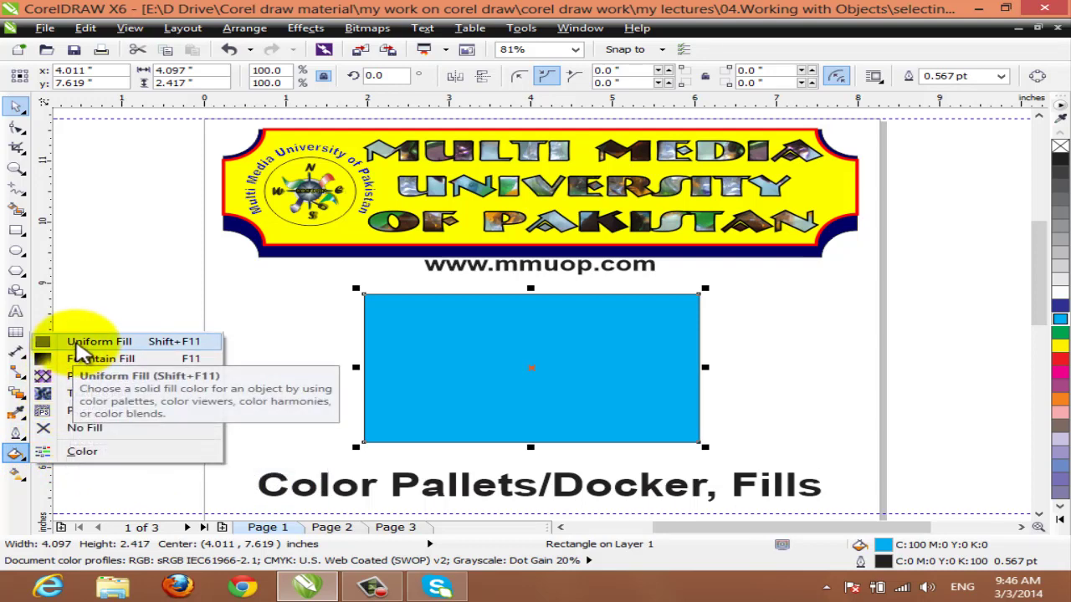
pyautogui.click(77, 342)
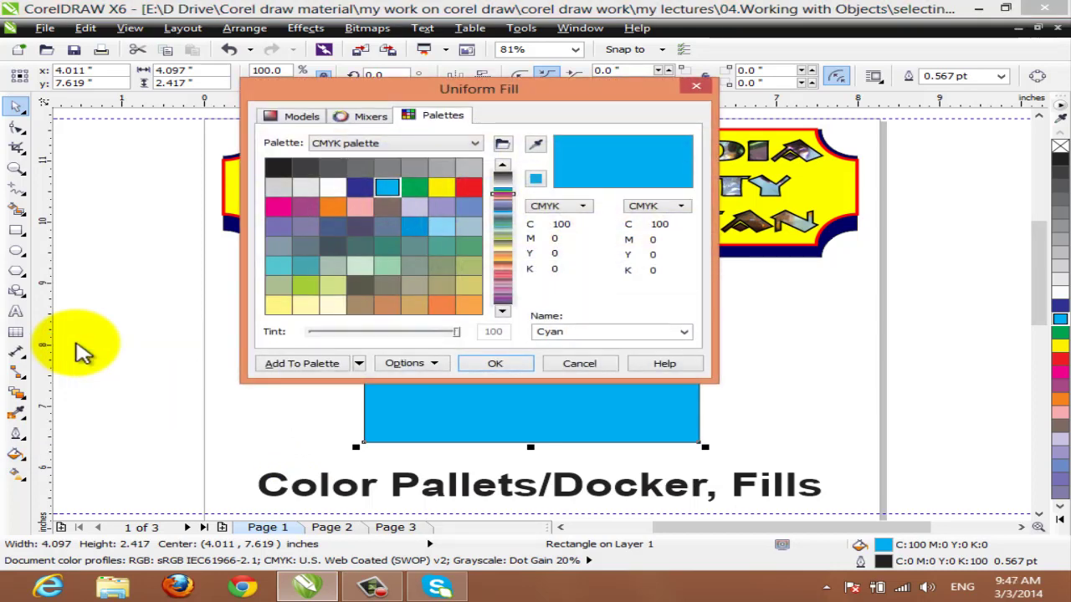
pyautogui.click(416, 191)
pyautogui.click(408, 224)
pyautogui.click(390, 244)
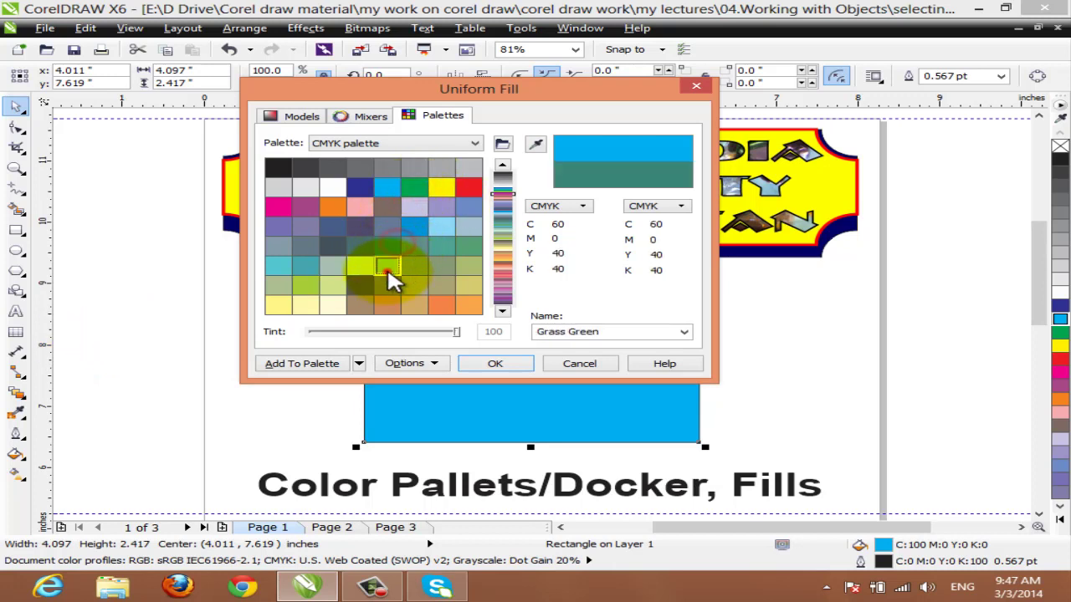
pyautogui.click(388, 269)
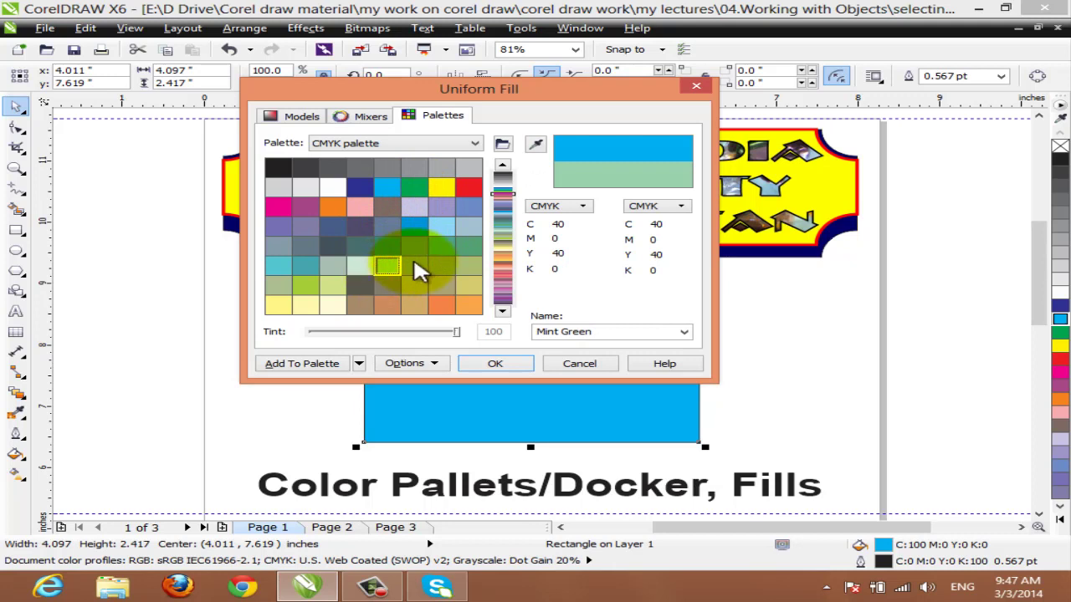
pyautogui.click(585, 207)
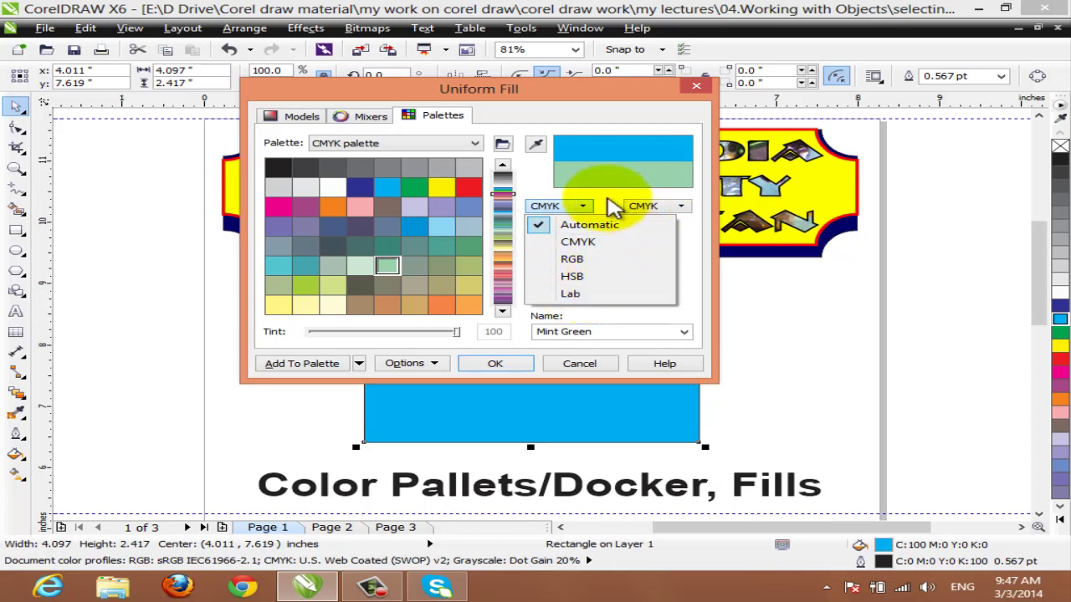
pyautogui.click(613, 206)
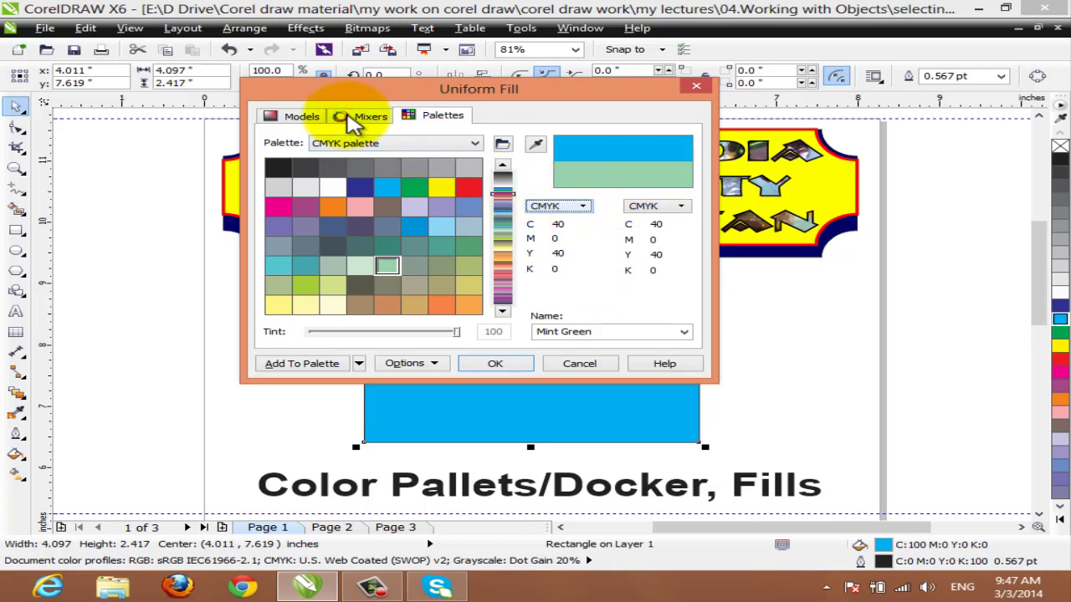
# - Examine the color mixer's CMYK component values and try a swatch grid size of 17 before setting it to 20
pyautogui.click(353, 121)
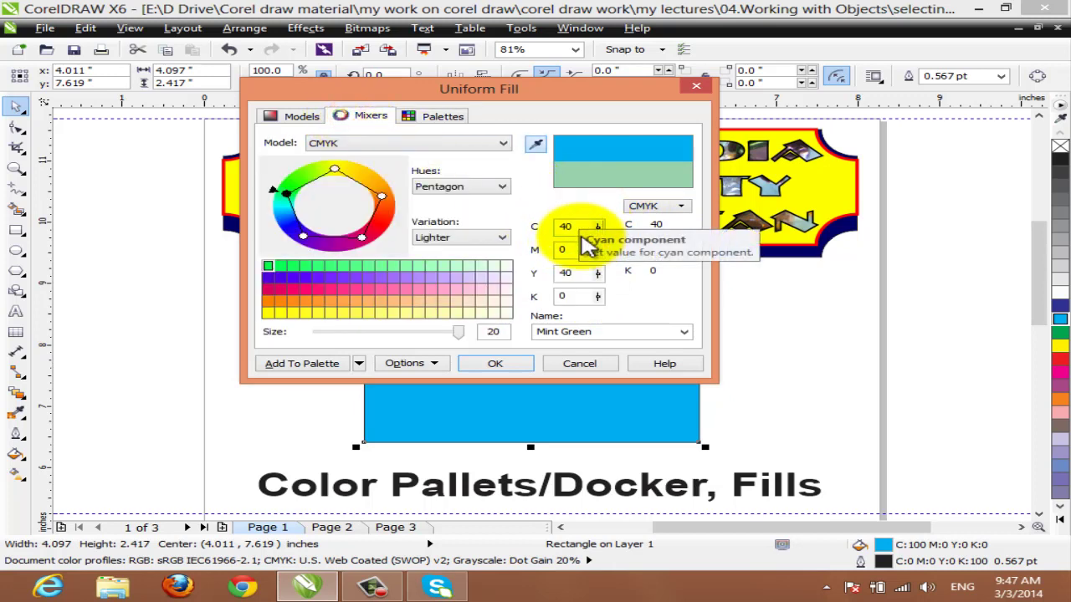
pyautogui.moveTo(578, 249); pyautogui.dragTo(548, 218)
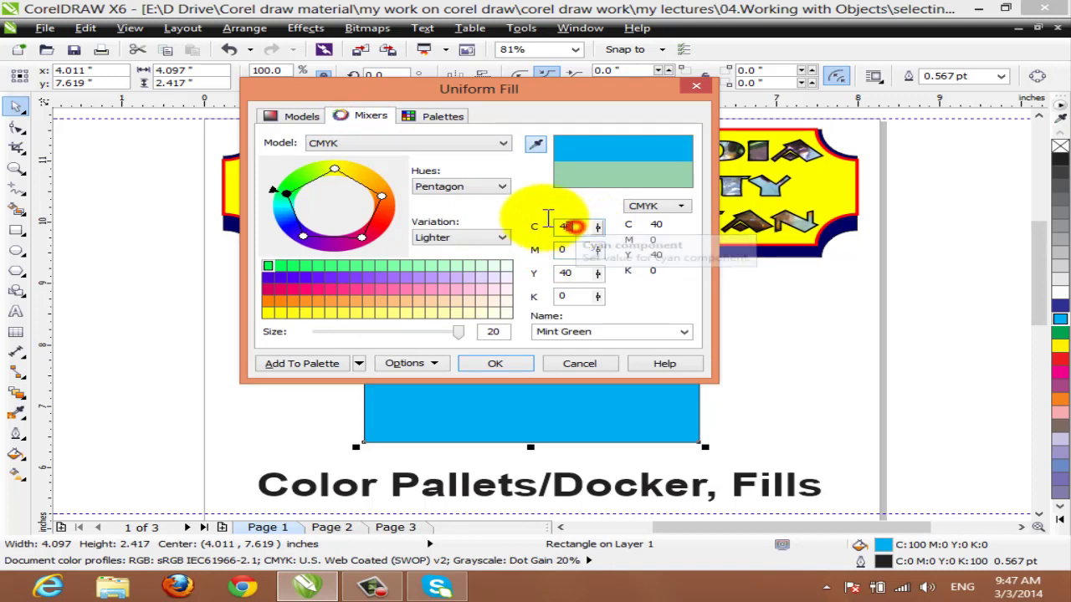
pyautogui.moveTo(577, 274); pyautogui.dragTo(513, 299)
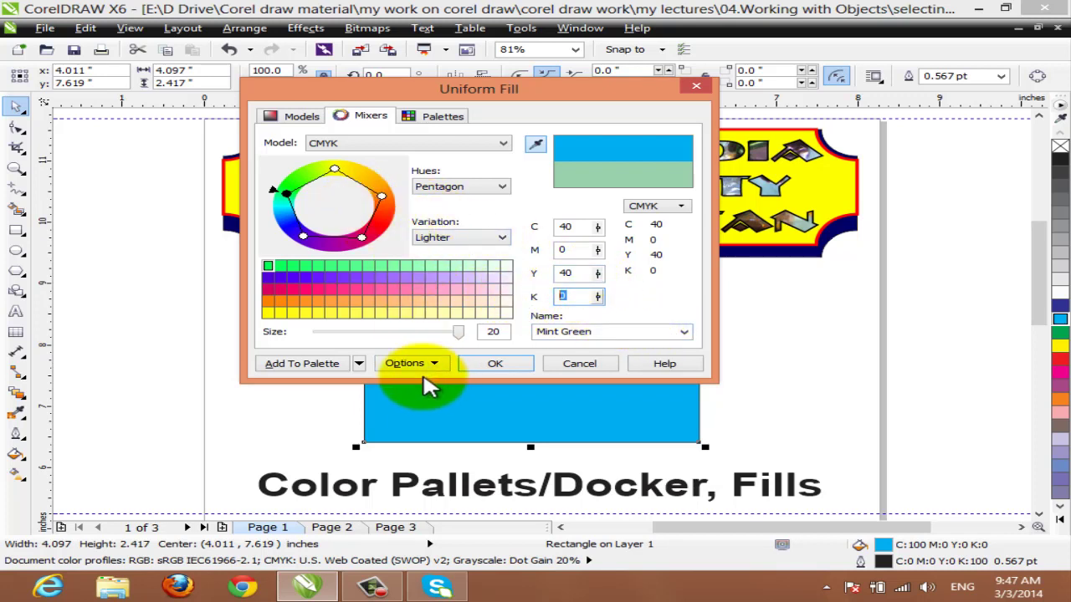
pyautogui.click(404, 333)
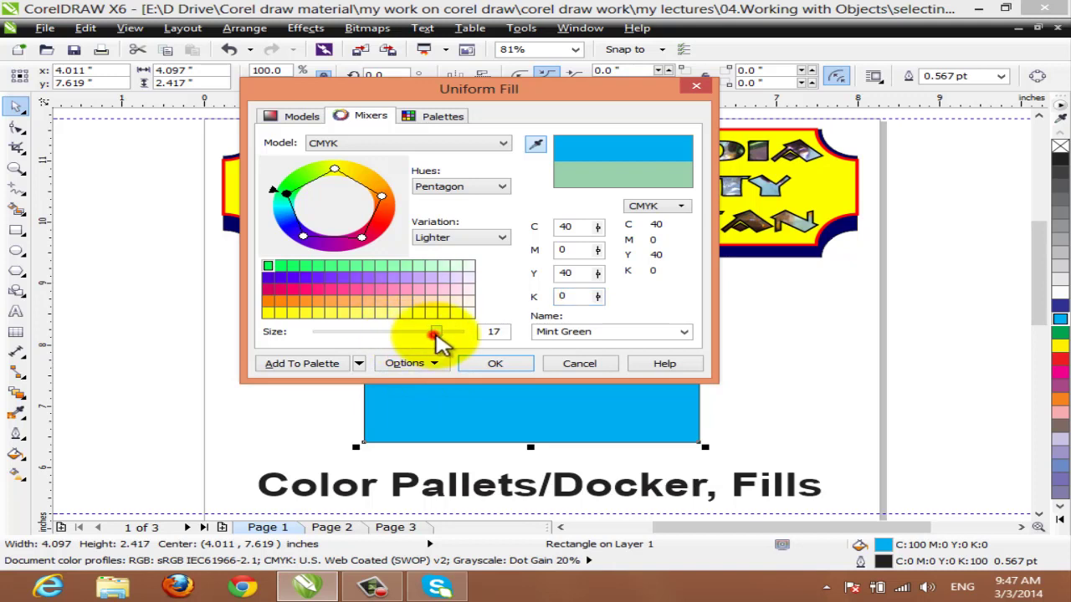
pyautogui.click(444, 334)
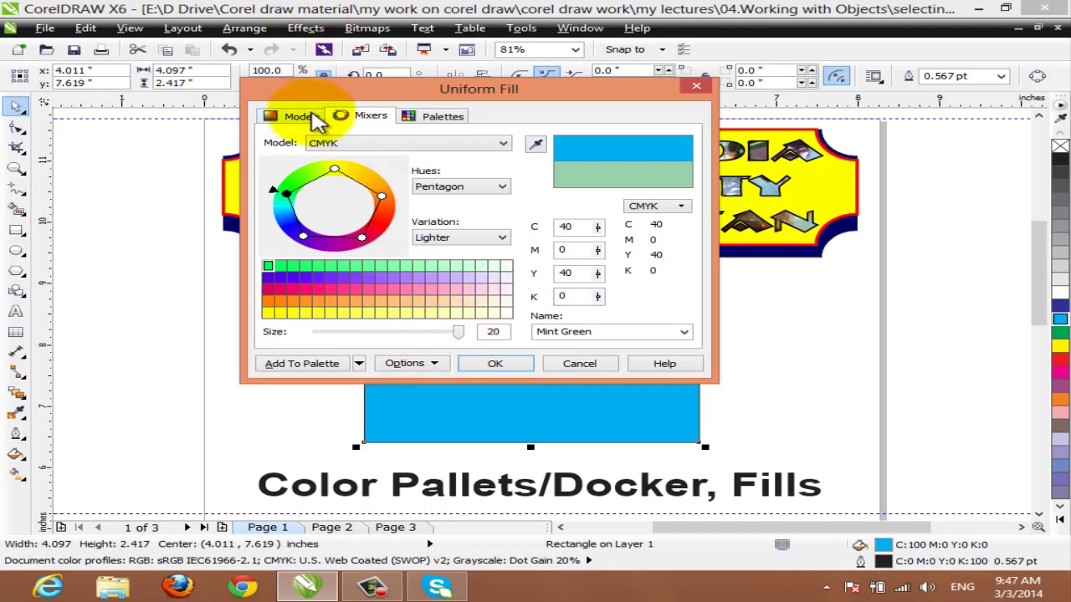
# - Try a darker green shade in the CMYK color model and the named color Twilight Violet for the rectangle's uniform fill
pyautogui.click(315, 119)
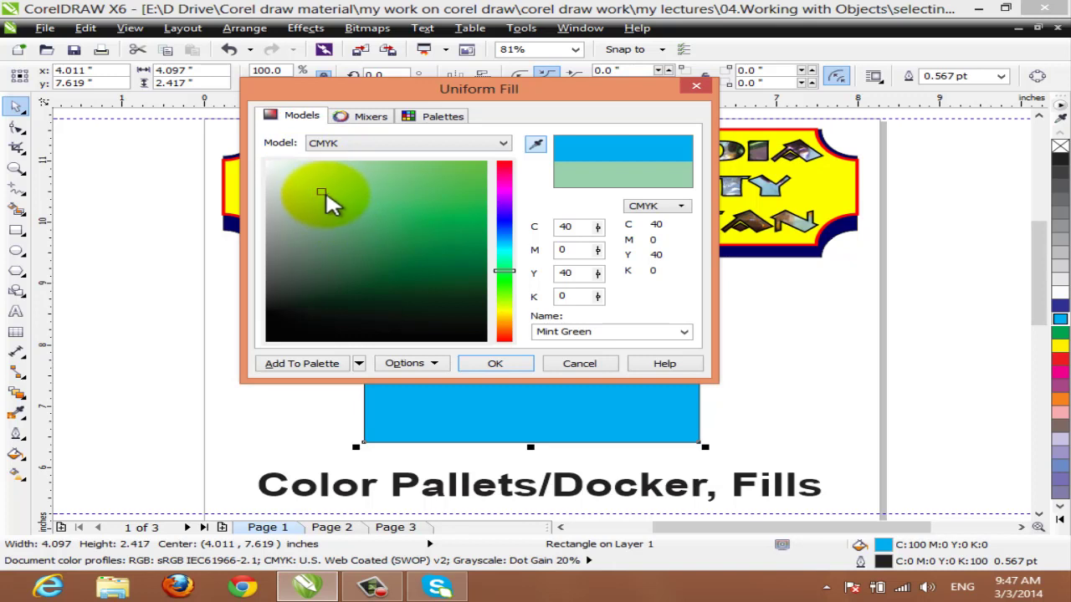
pyautogui.moveTo(325, 196)
pyautogui.mouseDown()
pyautogui.moveTo(399, 195)
pyautogui.moveTo(430, 245)
pyautogui.moveTo(330, 290)
pyautogui.moveTo(338, 221)
pyautogui.moveTo(323, 215)
pyautogui.moveTo(407, 279)
pyautogui.moveTo(354, 189)
pyautogui.moveTo(386, 245)
pyautogui.mouseUp()
pyautogui.click(684, 333)
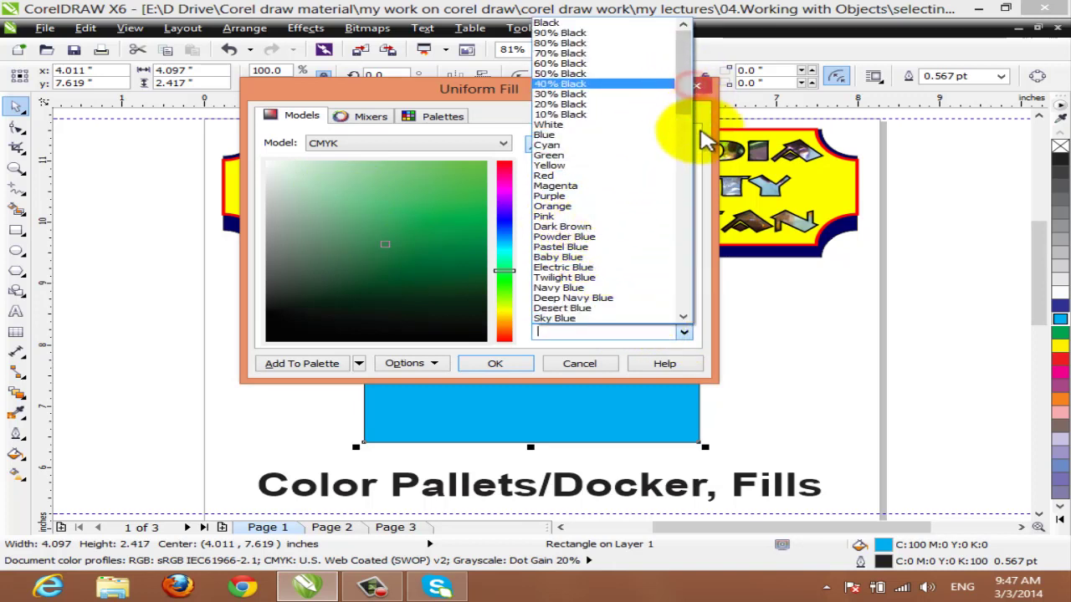
pyautogui.moveTo(677, 94); pyautogui.dragTo(650, 318)
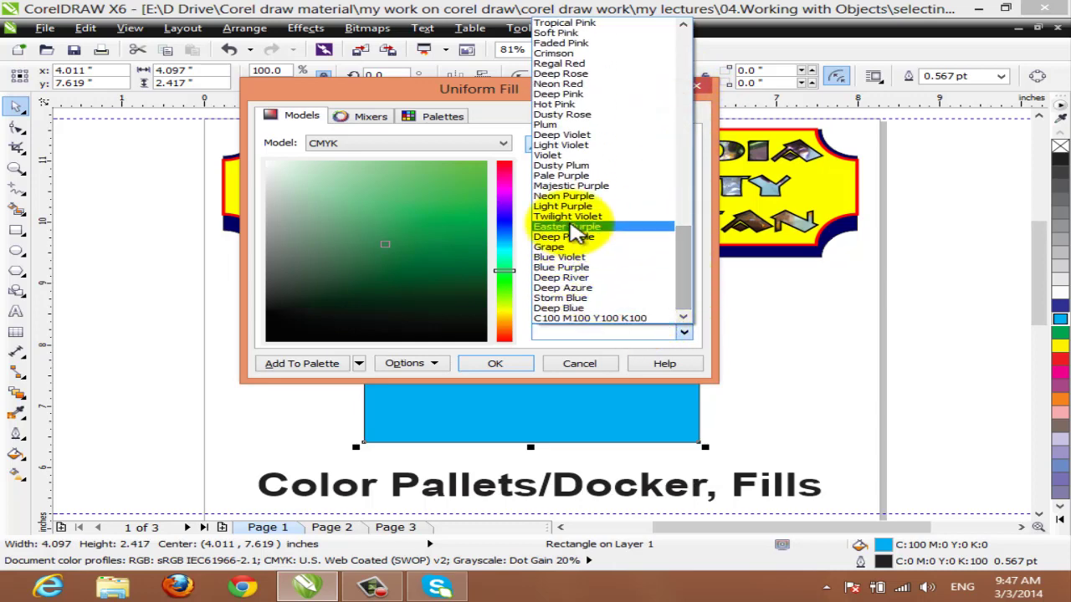
pyautogui.click(577, 211)
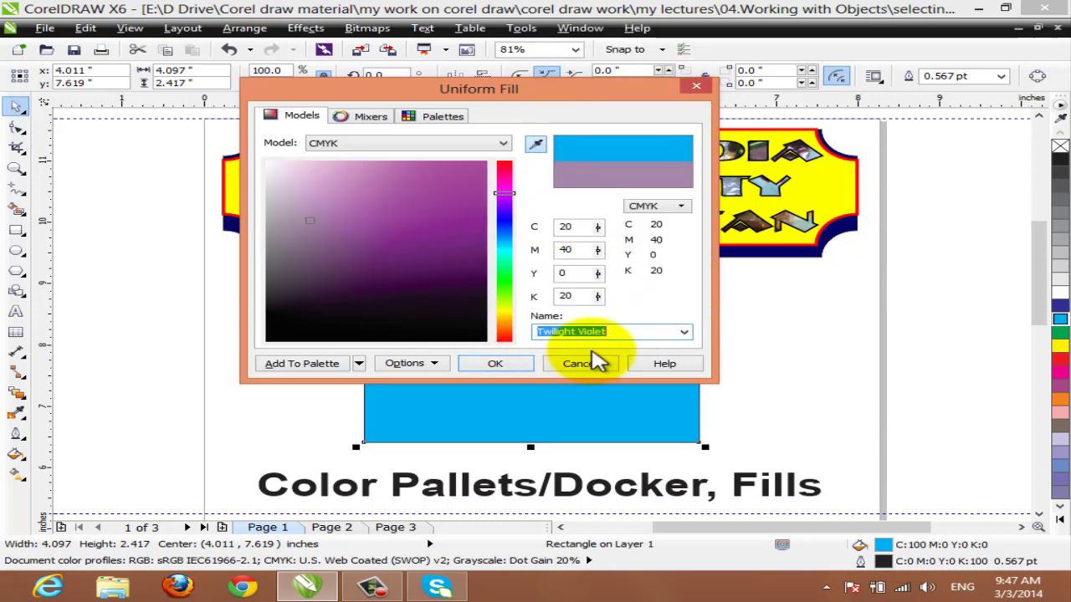
# - Choose the named color Deep River and apply it as the rectangle's uniform fill
pyautogui.click(686, 336)
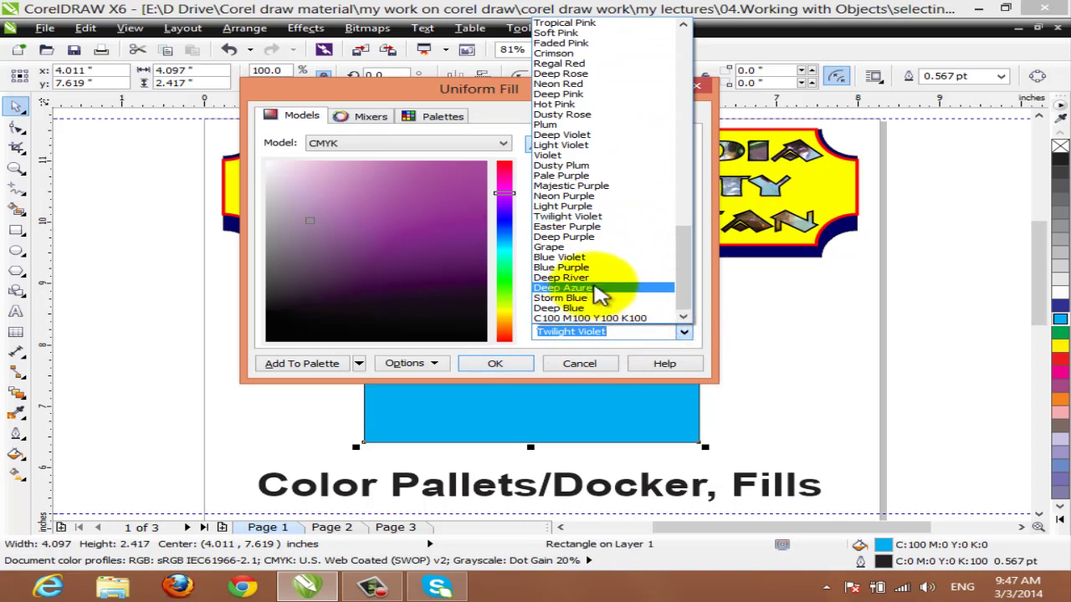
pyautogui.click(588, 276)
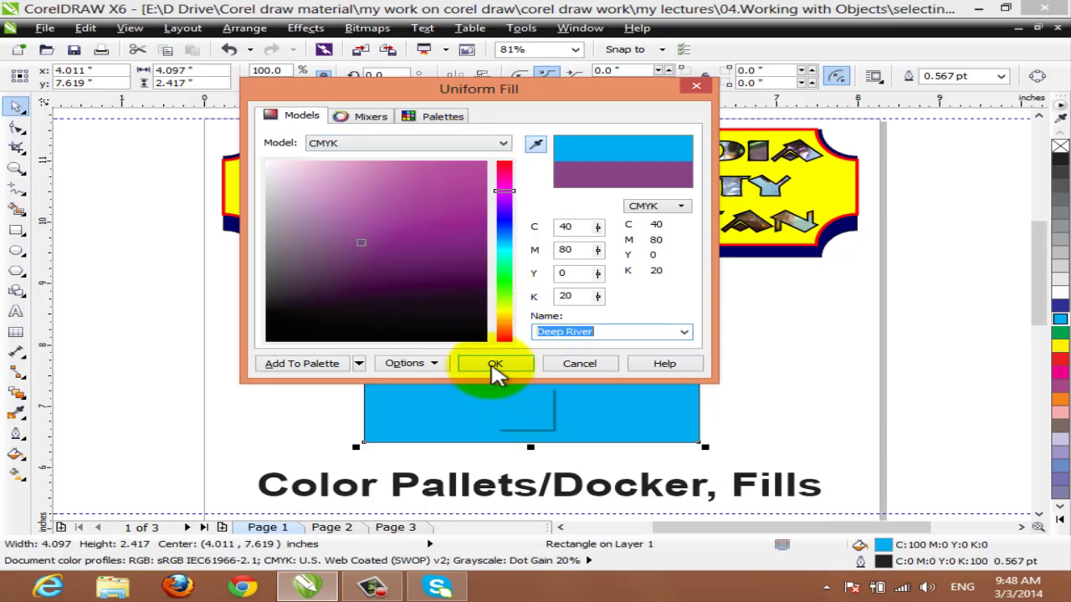
pyautogui.click(493, 366)
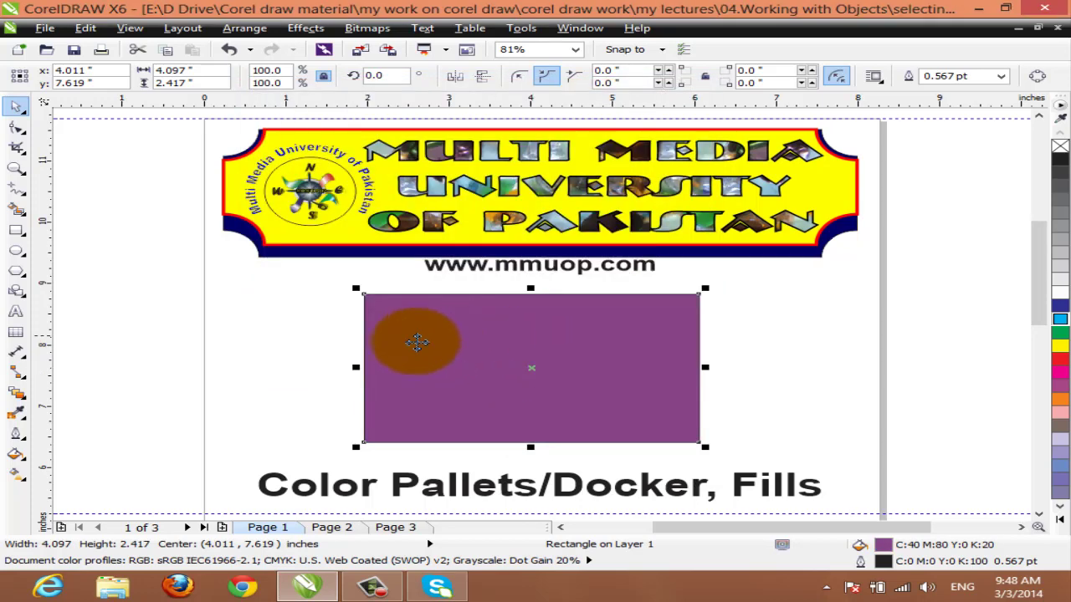
# - Start a linear two-color fountain fill for the rectangle and set its end color to yellow
pyautogui.click(15, 455)
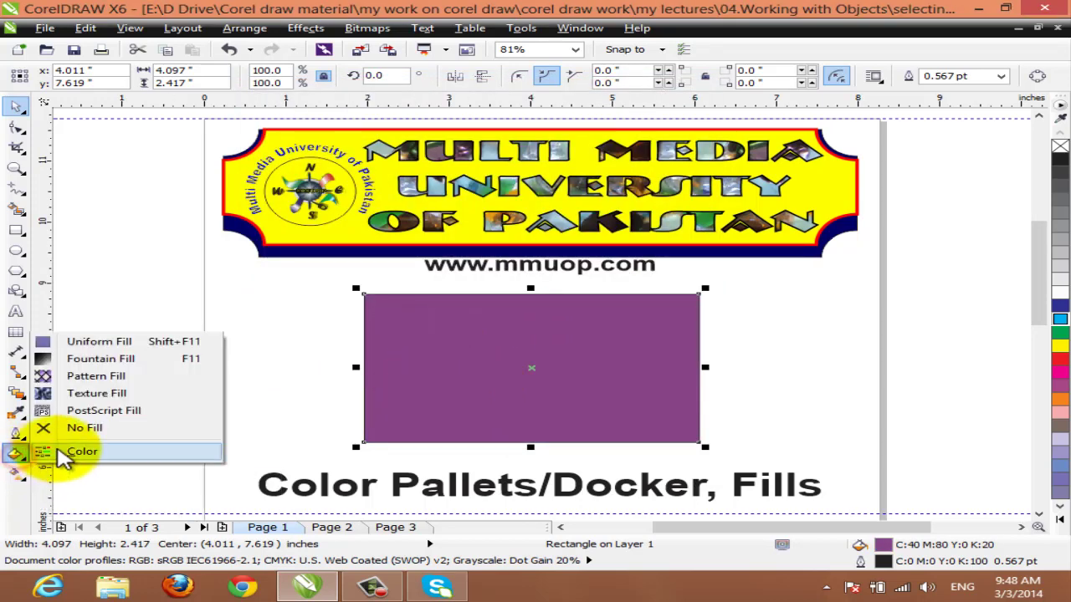
pyautogui.click(92, 358)
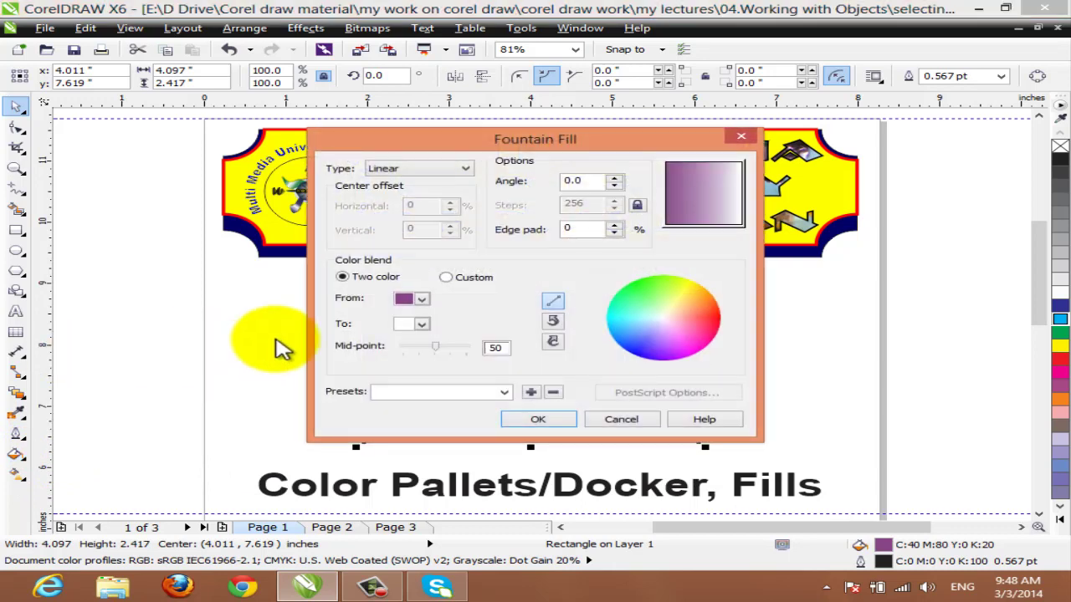
pyautogui.moveTo(477, 143); pyautogui.dragTo(385, 127)
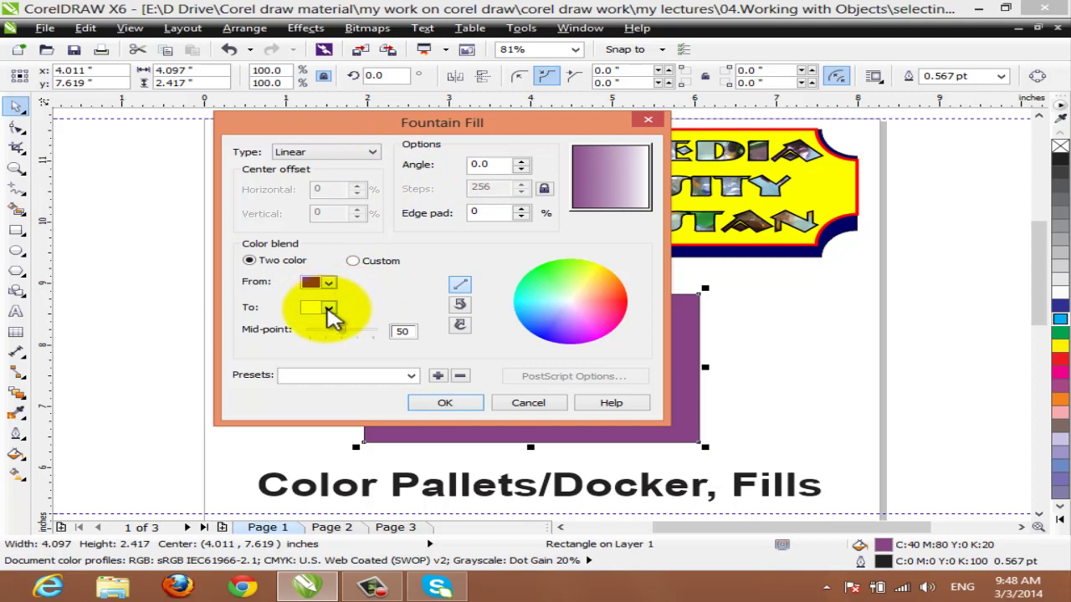
pyautogui.click(329, 309)
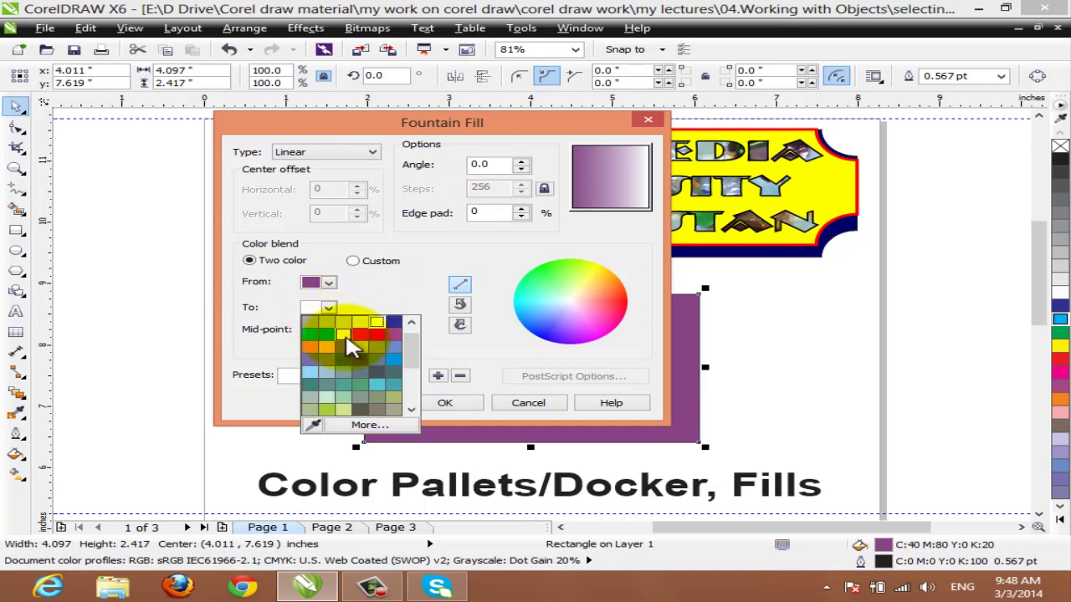
pyautogui.click(345, 337)
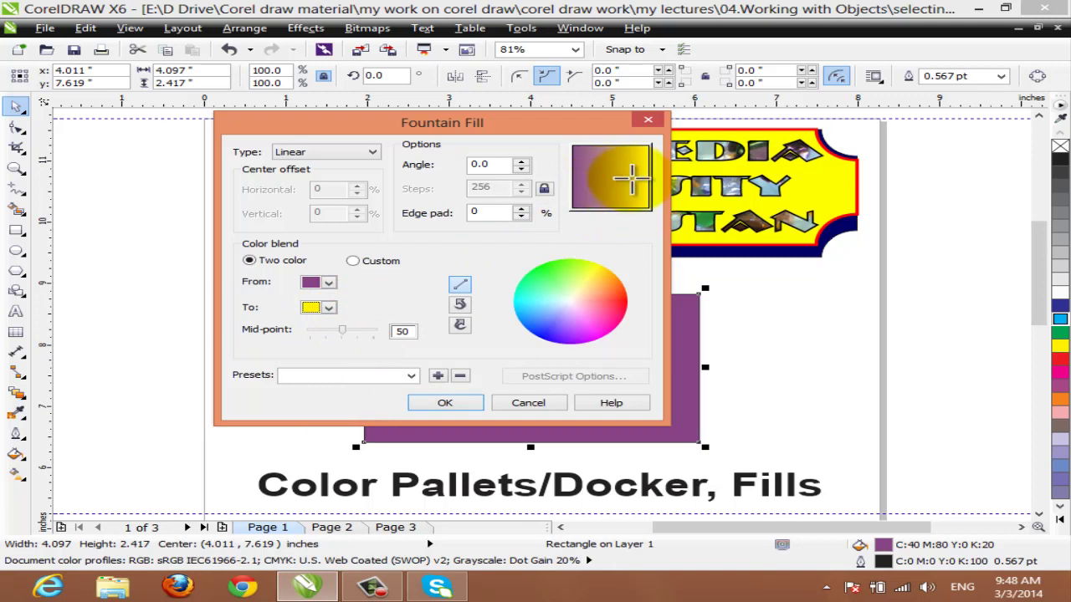
# - Set the linear gradient's angle to 45 degrees and apply the fountain fill to the rectangle
pyautogui.moveTo(627, 178)
pyautogui.mouseDown()
pyautogui.moveTo(604, 186)
pyautogui.moveTo(597, 177)
pyautogui.moveTo(624, 183)
pyautogui.moveTo(614, 177)
pyautogui.mouseUp()
pyautogui.click(495, 166)
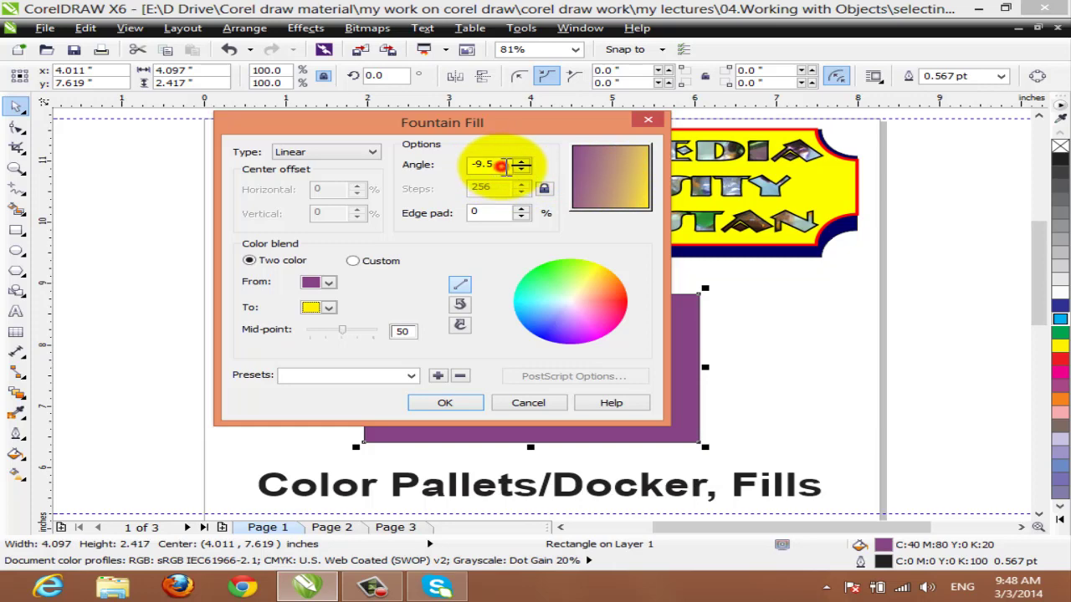
pyautogui.moveTo(506, 165); pyautogui.dragTo(462, 166)
pyautogui.write('4')
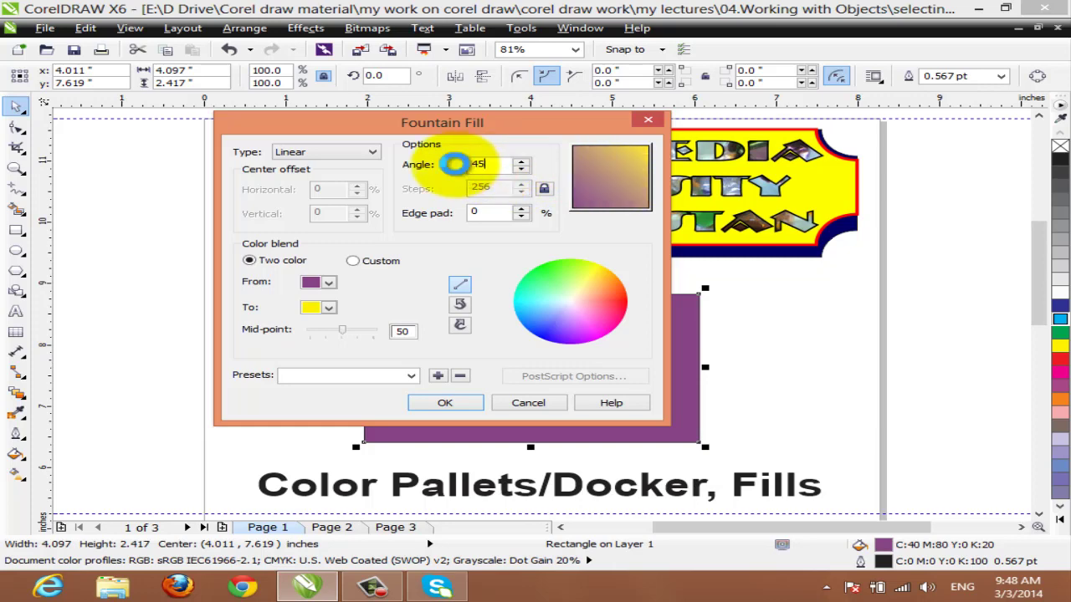
pyautogui.write('5')
pyautogui.press('Return')
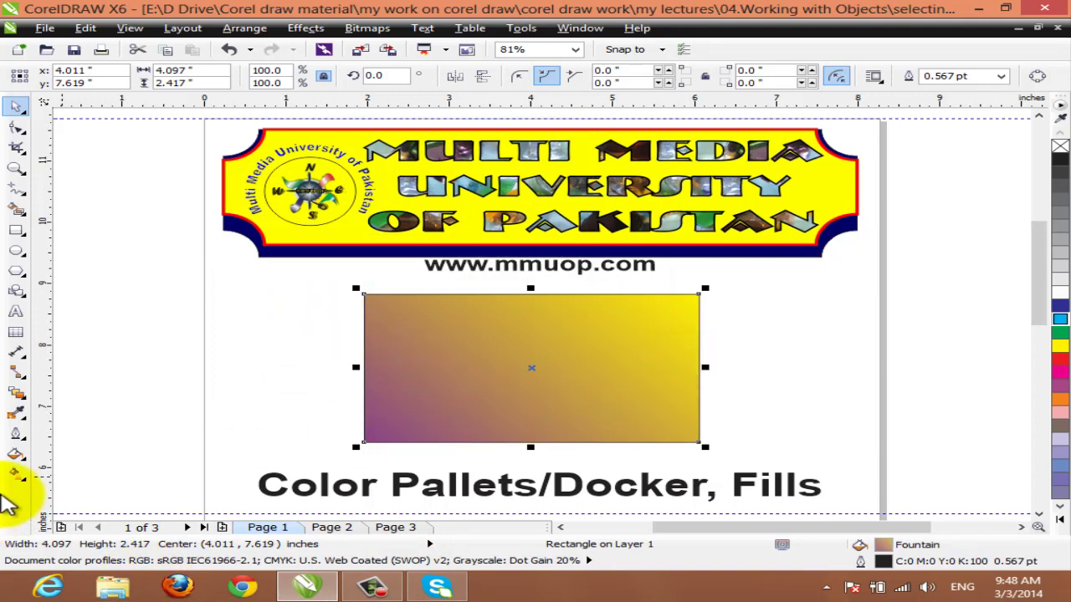
# - Reopen the rectangle's Fountain Fill settings and try the Radial, Conical and Square types
pyautogui.click(15, 452)
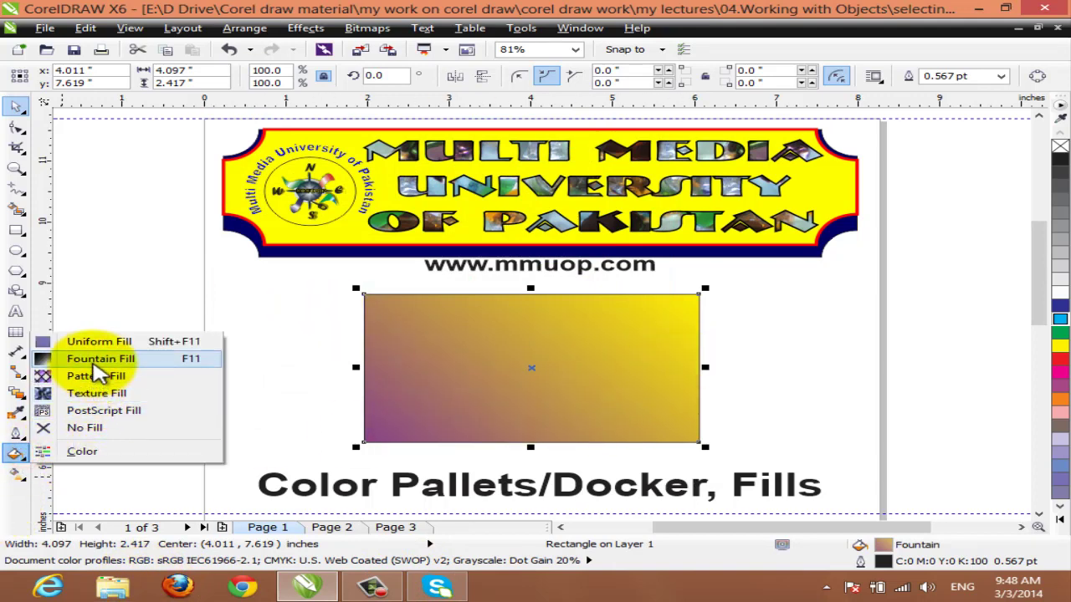
pyautogui.click(97, 358)
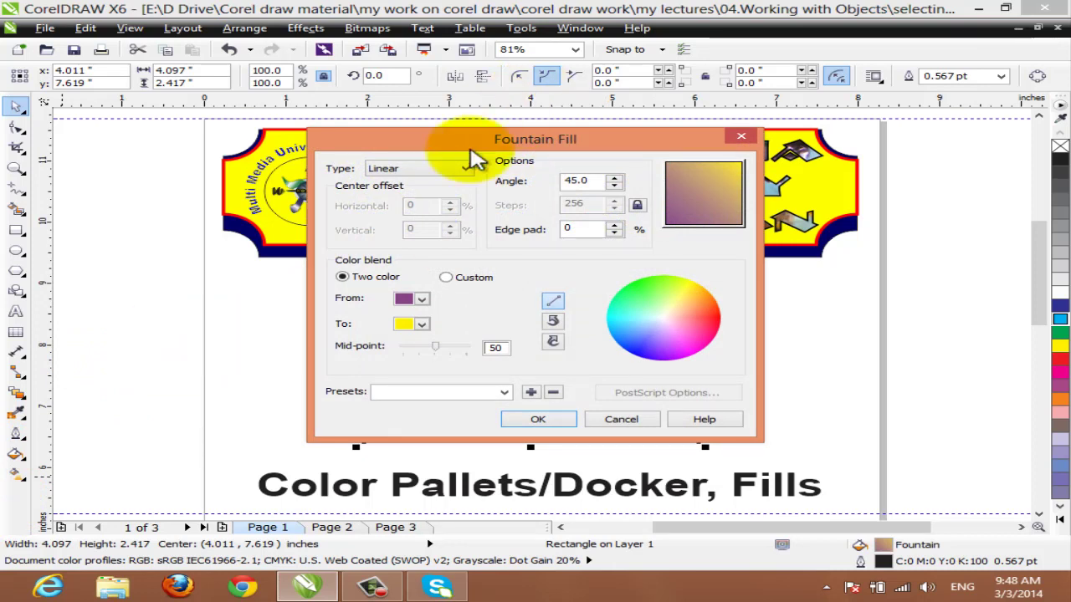
pyautogui.click(429, 167)
pyautogui.click(430, 193)
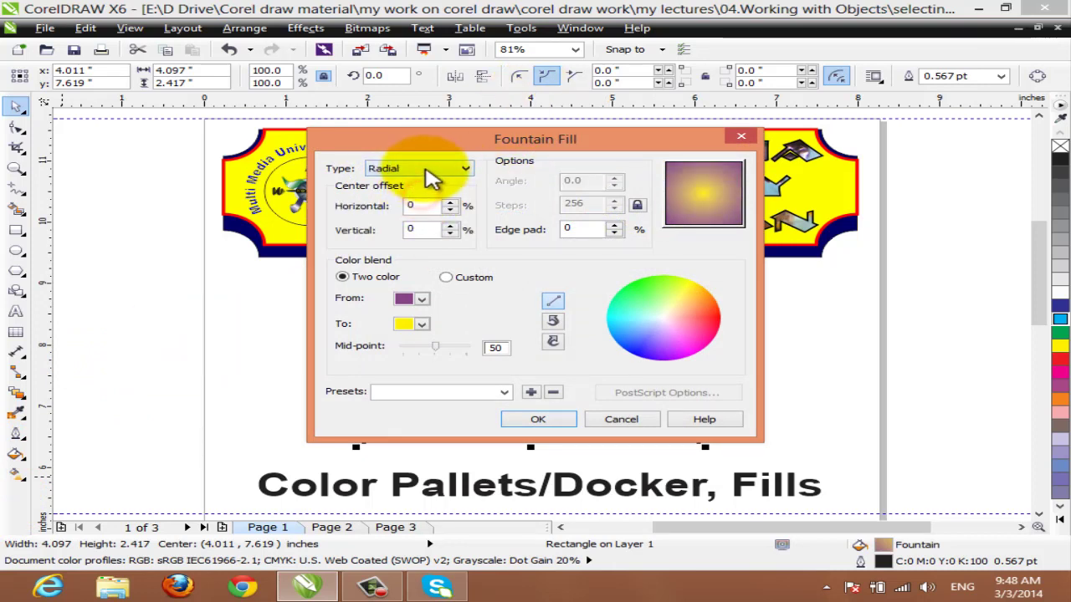
pyautogui.click(424, 204)
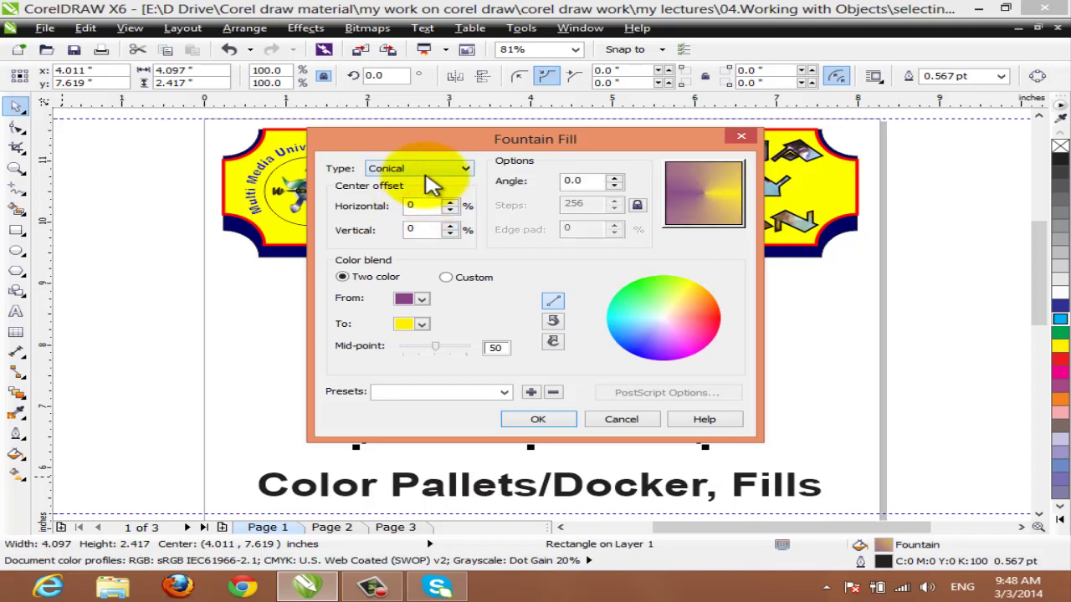
pyautogui.click(427, 168)
pyautogui.click(426, 215)
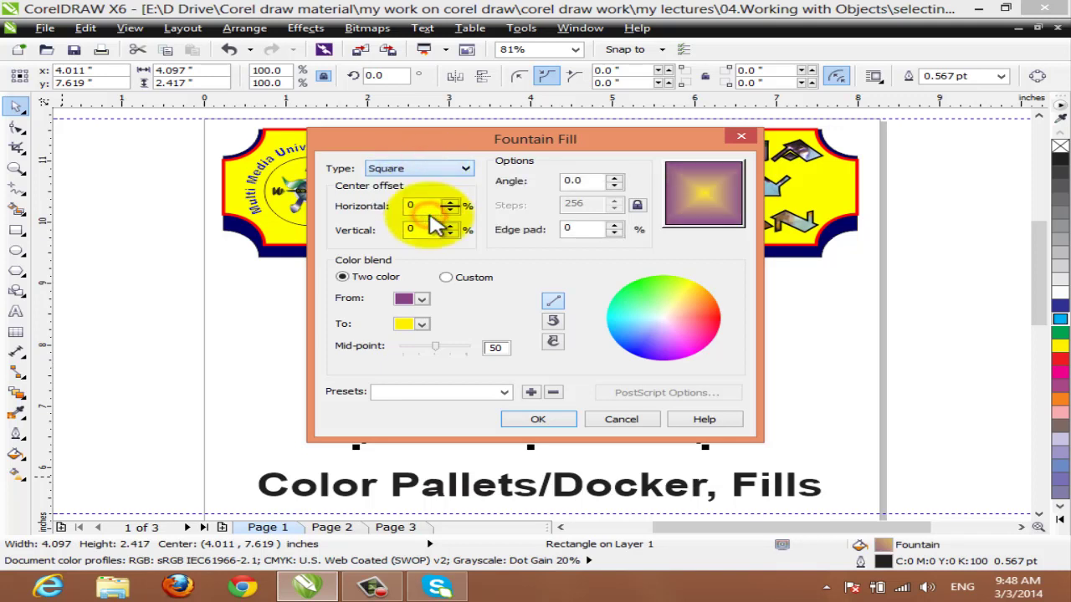
pyautogui.moveTo(688, 192)
pyautogui.mouseDown()
pyautogui.moveTo(702, 177)
pyautogui.moveTo(714, 192)
pyautogui.moveTo(677, 210)
pyautogui.moveTo(696, 198)
pyautogui.mouseUp()
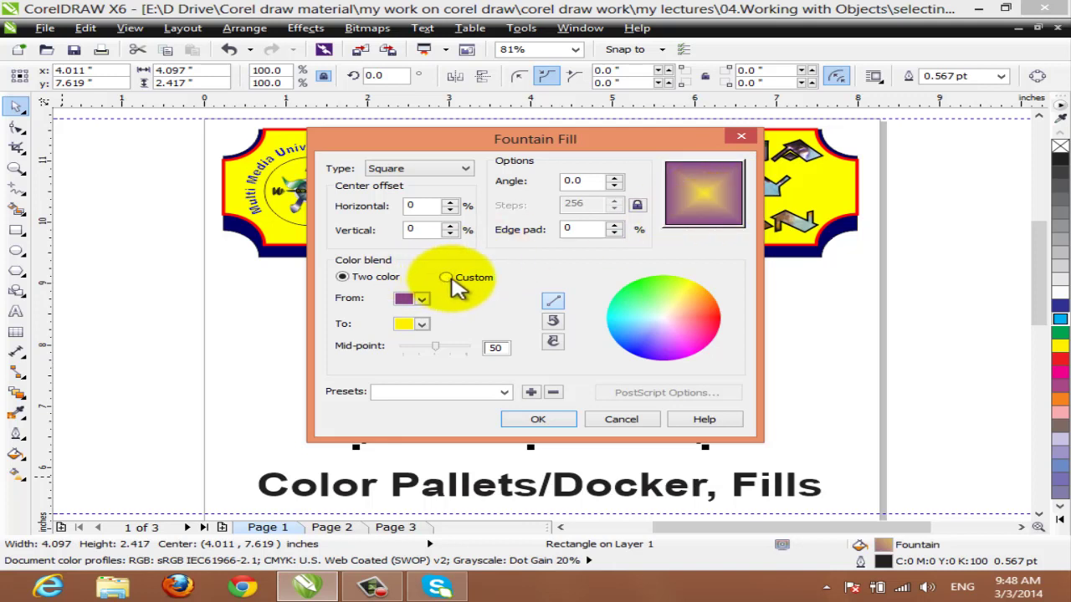
# - Switch the color blend to Custom and try red, teal green and dark slate as the gradient's starting color
pyautogui.click(444, 277)
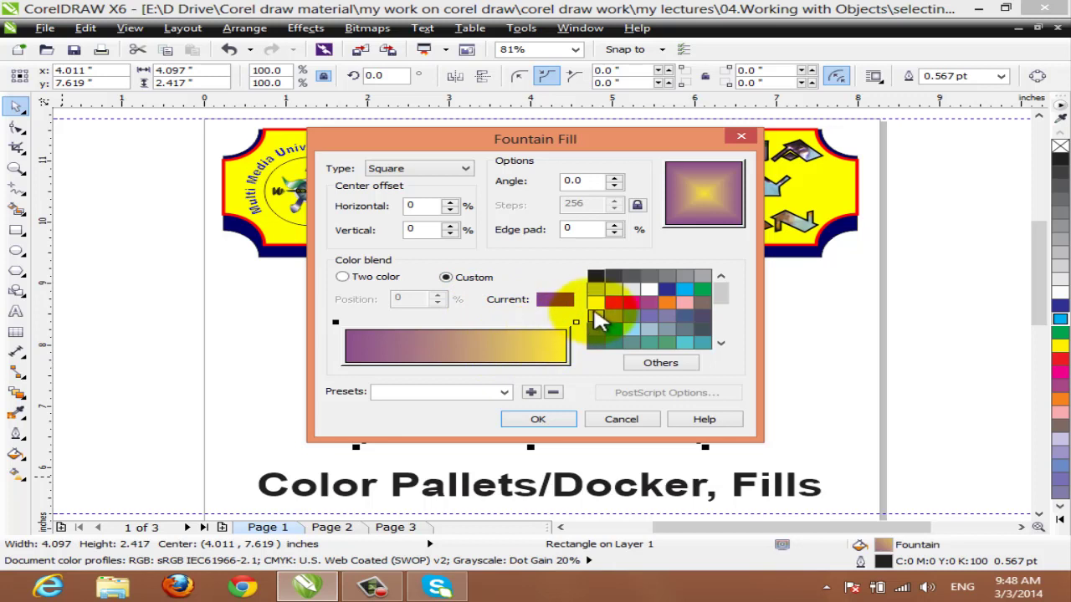
pyautogui.click(613, 303)
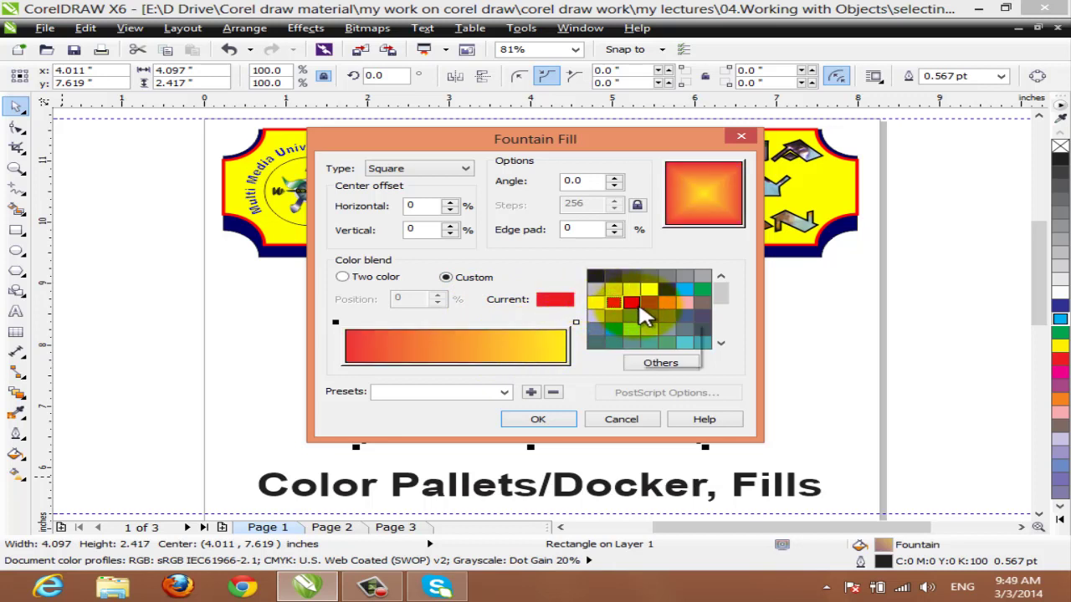
pyautogui.click(684, 341)
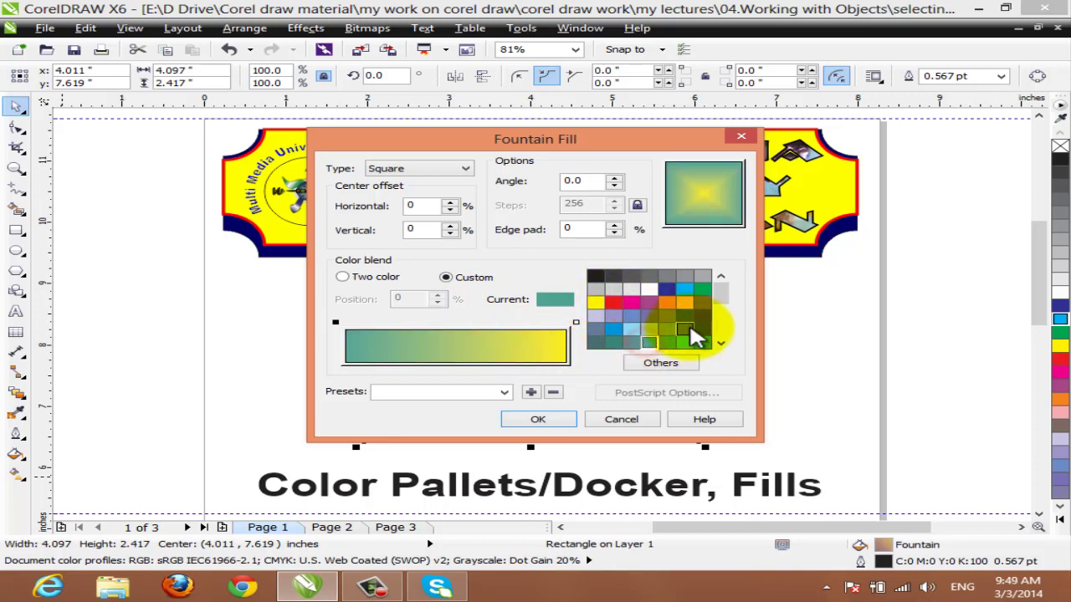
pyautogui.click(702, 329)
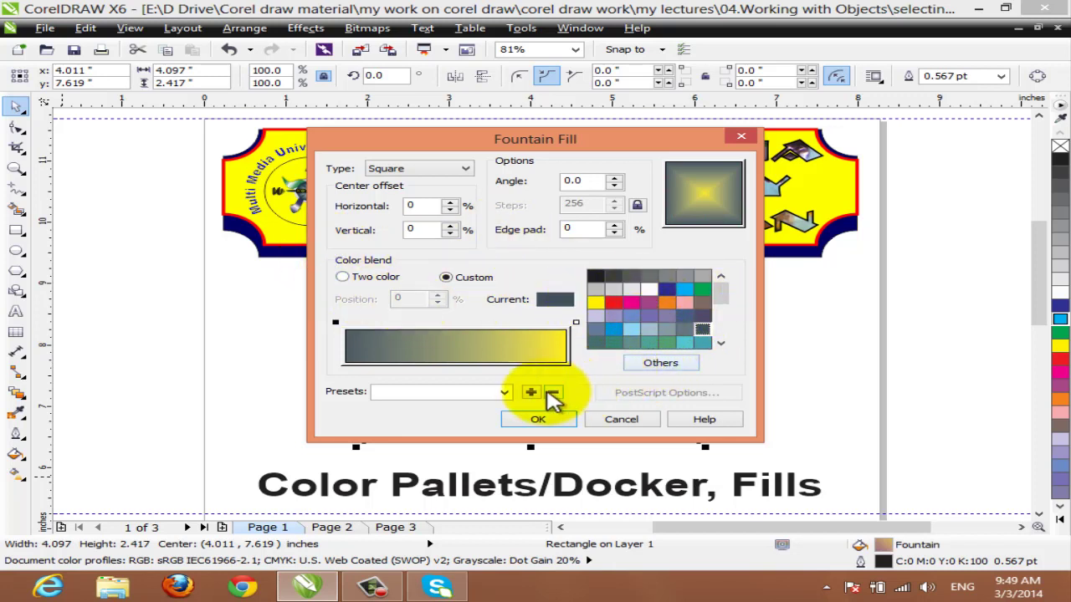
# - Try the fountain fill presets Circular - Green and Cylinder - 04
pyautogui.click(503, 391)
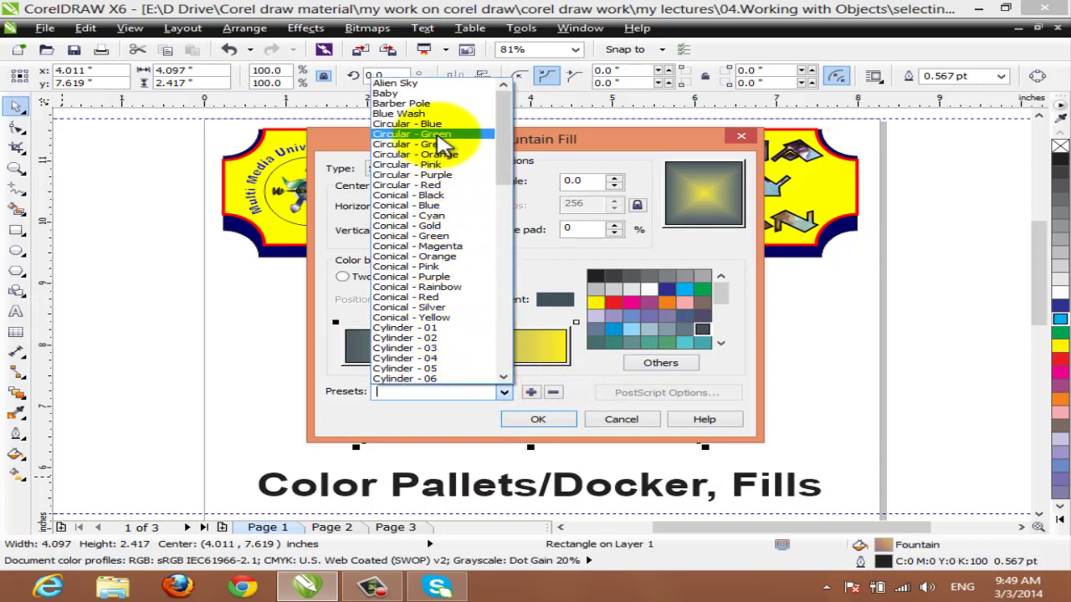
pyautogui.click(437, 134)
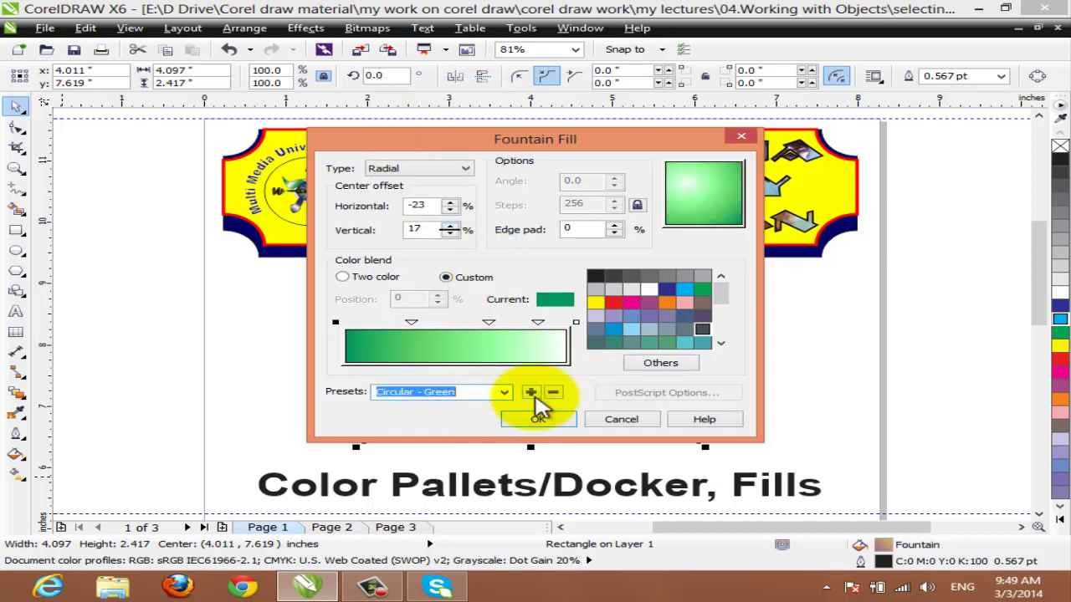
pyautogui.click(505, 391)
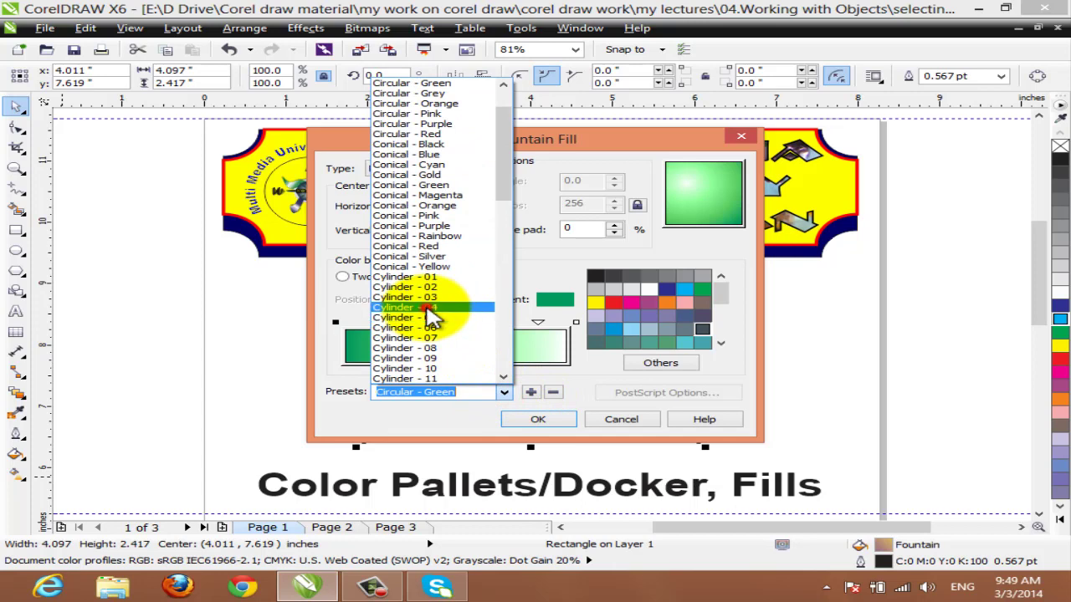
pyautogui.click(427, 308)
# - Preview the Cylinder presets one after another, choose Cylinder - Red and apply it as the rectangle's fountain fill
pyautogui.click(503, 393)
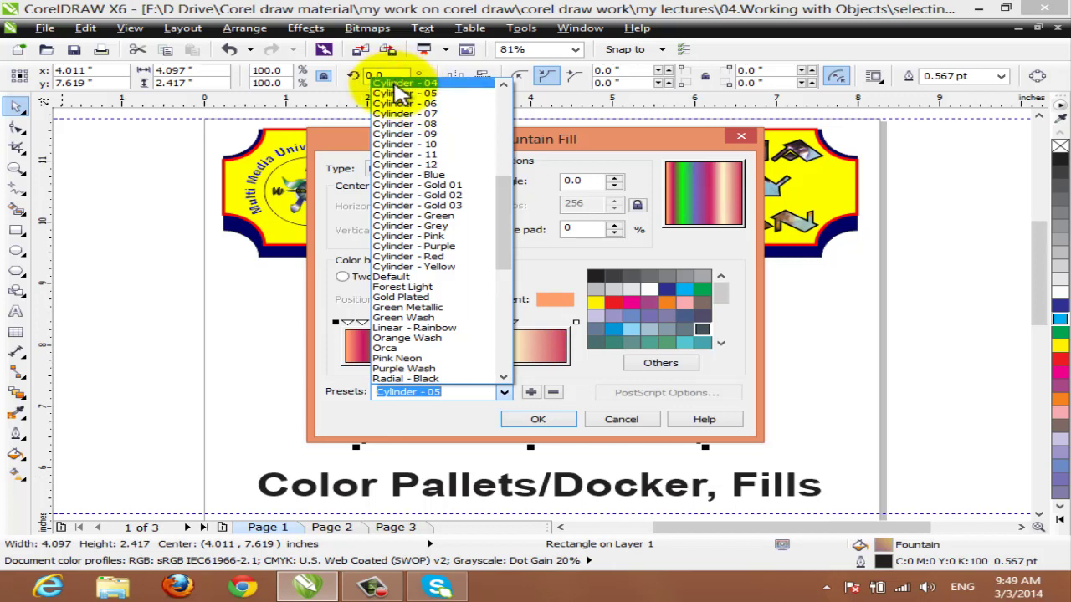
pyautogui.press('Down')
pyautogui.press('Down')
pyautogui.press('Down')
pyautogui.press('Down')
pyautogui.press('Down')
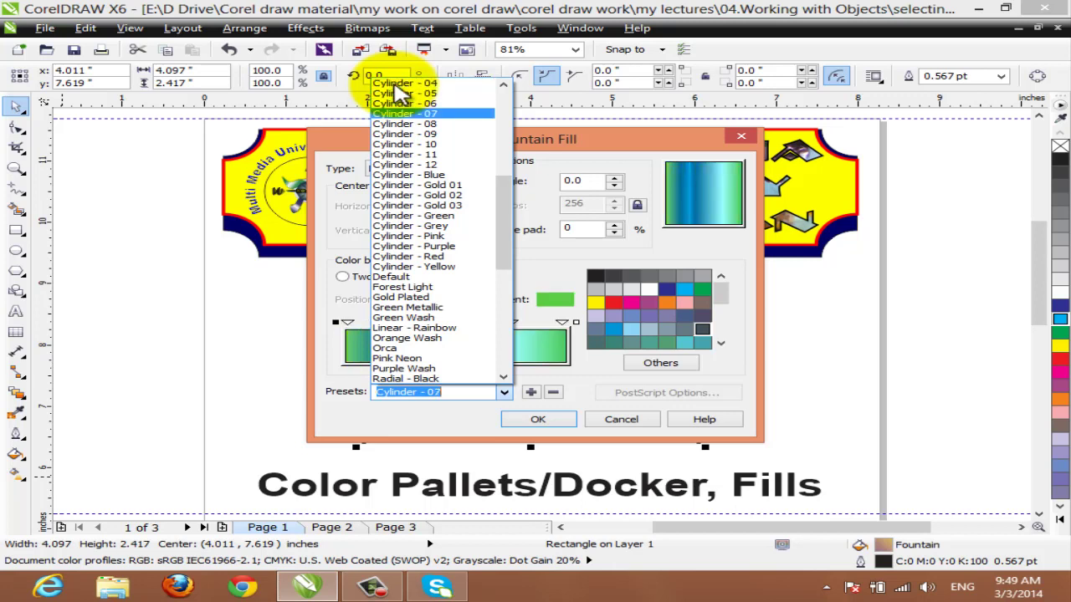
pyautogui.press('Down')
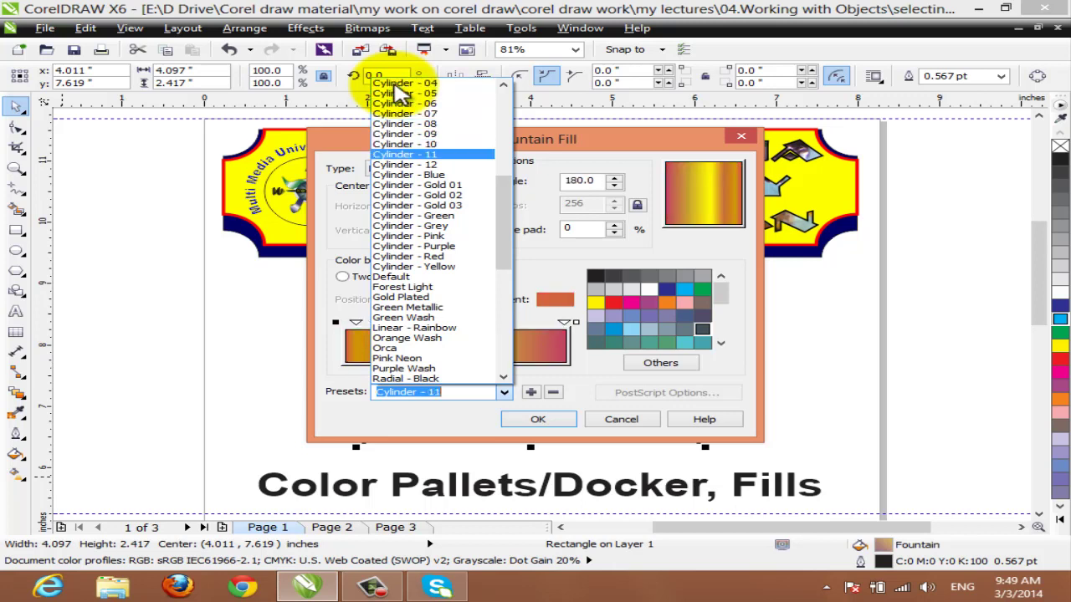
pyautogui.press('Down')
pyautogui.press('Down')
pyautogui.press('Down')
pyautogui.press('Down')
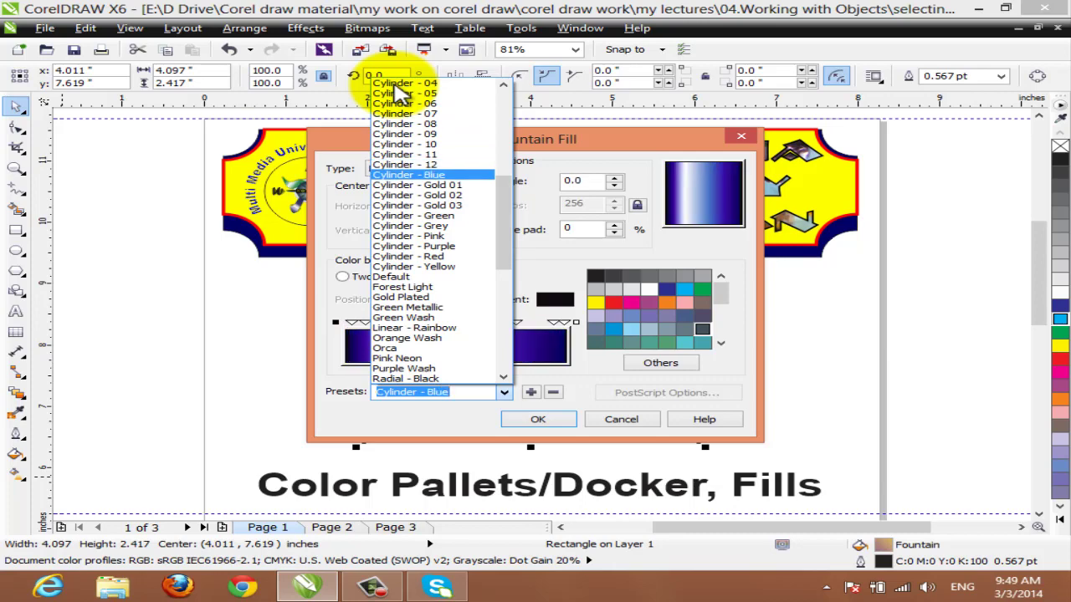
pyautogui.press('Down')
pyautogui.press('Down')
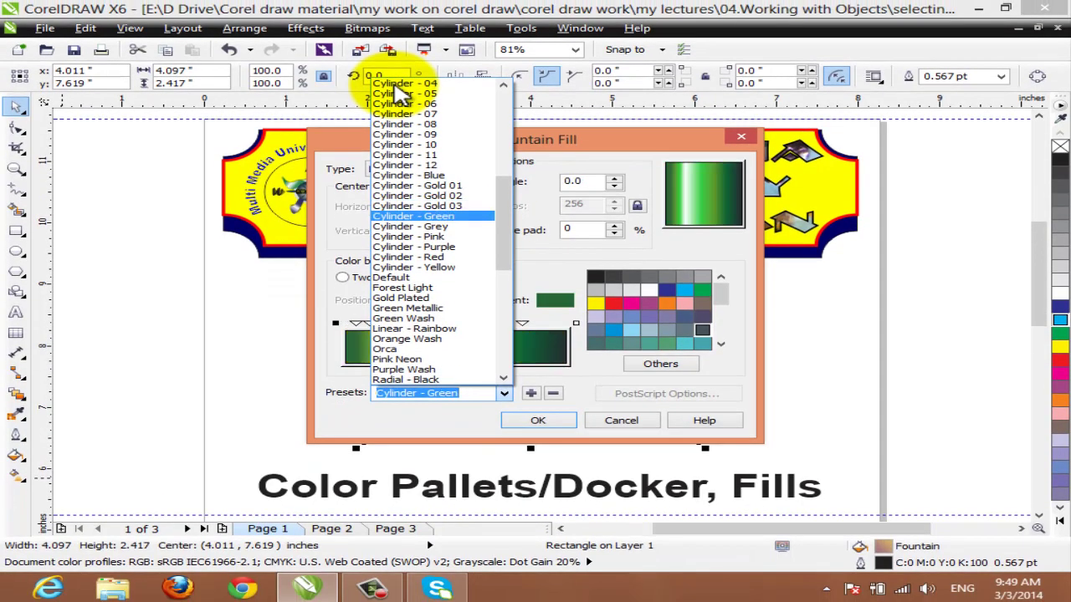
pyautogui.press('Down')
pyautogui.press('Down')
pyautogui.press('Down')
pyautogui.press('Down')
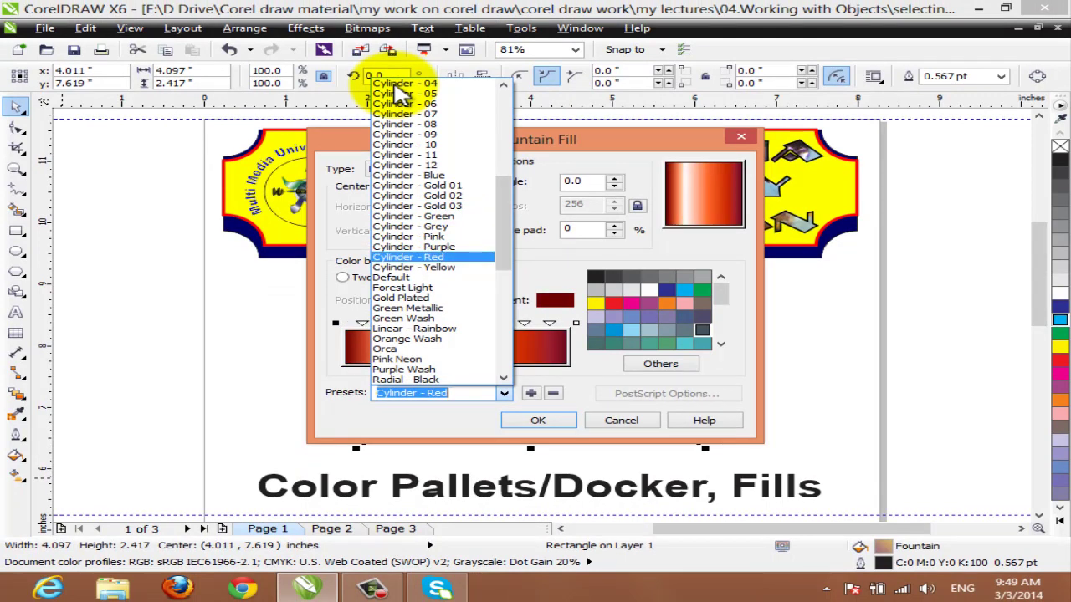
pyautogui.click(407, 261)
pyautogui.click(523, 421)
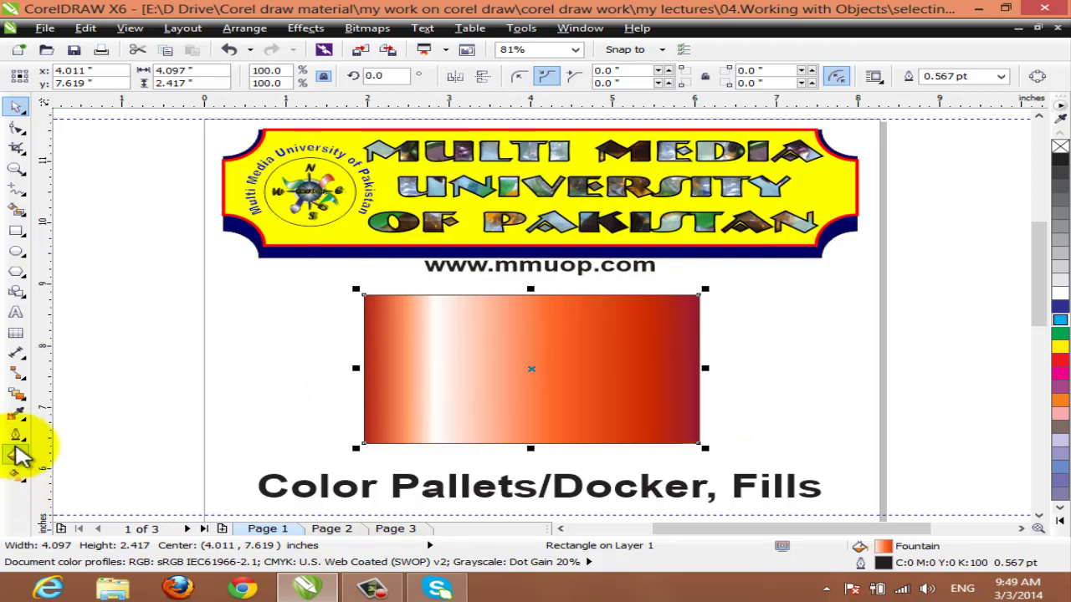
# - Open the rectangle's Pattern Fill settings, try the Full color type, switch to Bitmap and try the blue, green, red and yellow striped pattern
pyautogui.click(15, 454)
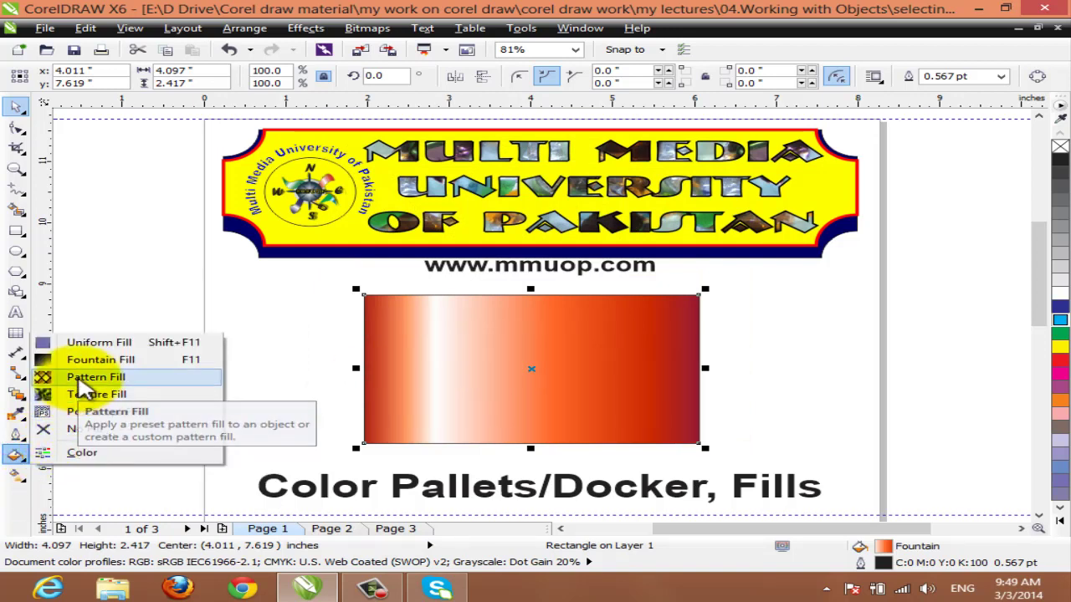
pyautogui.click(78, 378)
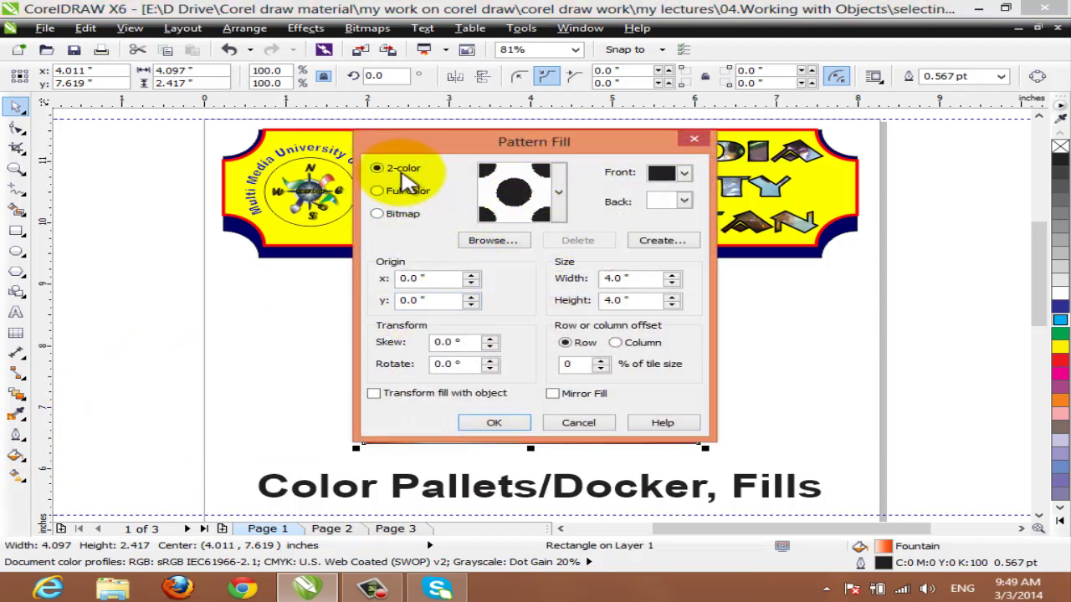
pyautogui.click(380, 191)
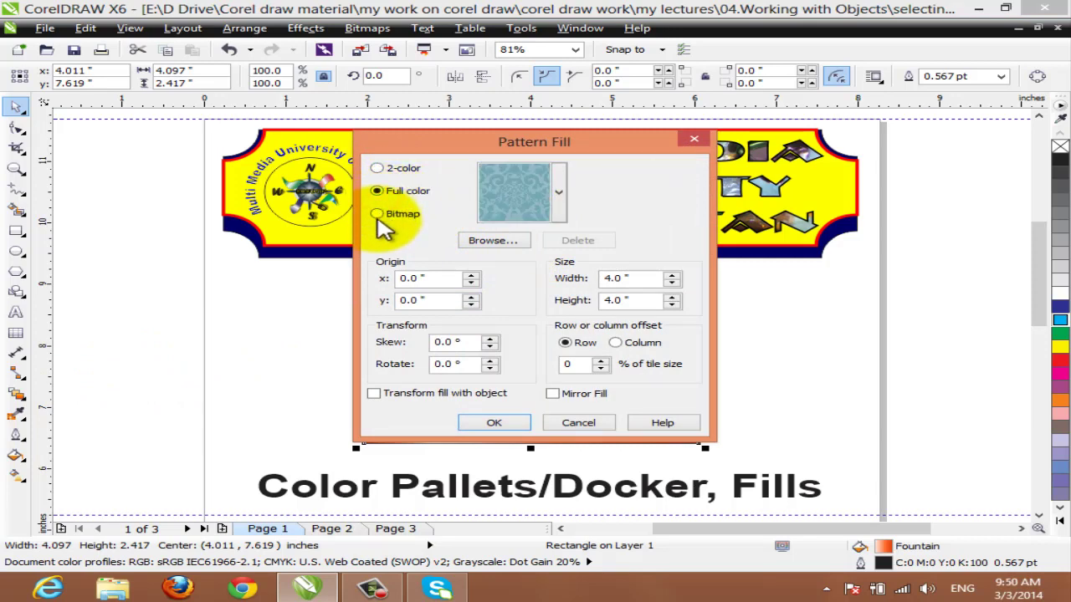
pyautogui.click(377, 215)
pyautogui.click(559, 211)
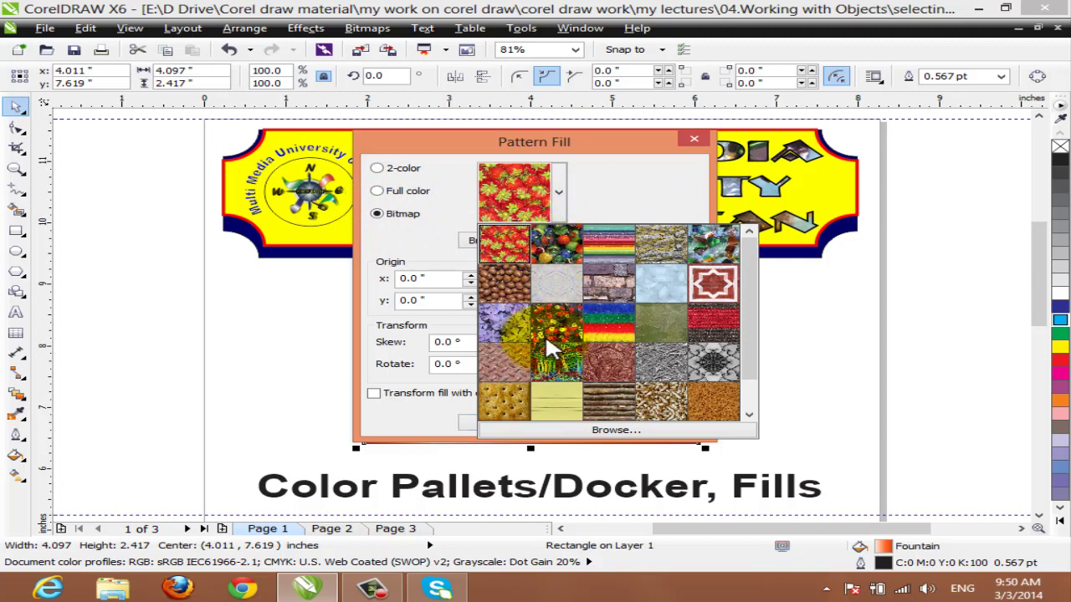
pyautogui.click(602, 315)
# - Choose the strawberry bitmap pattern, enable Mirror Fill and apply the pattern fill to the rectangle
pyautogui.click(558, 196)
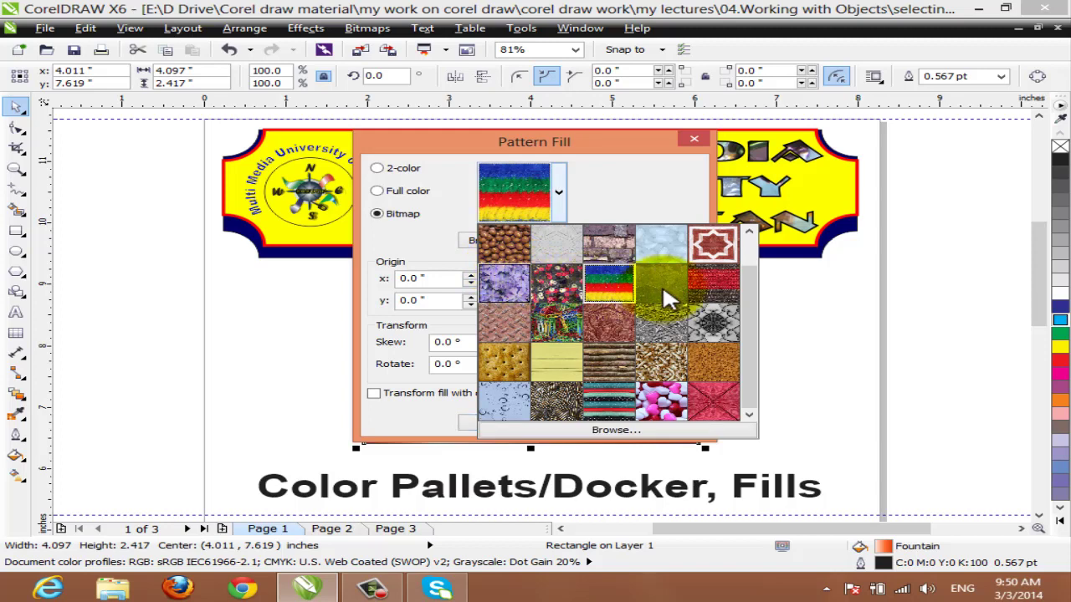
pyautogui.click(748, 232)
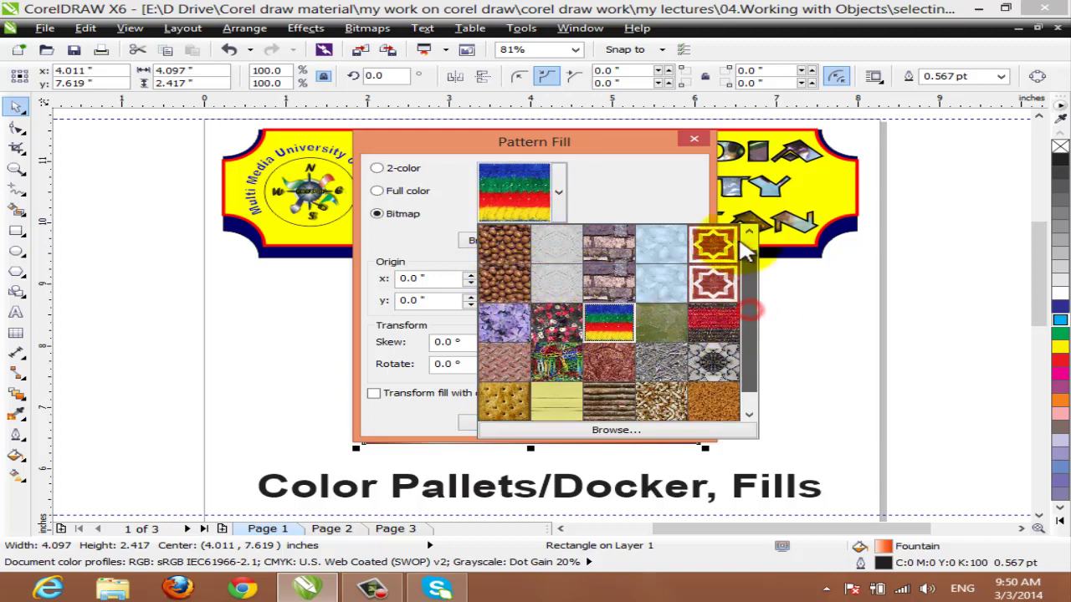
pyautogui.click(506, 244)
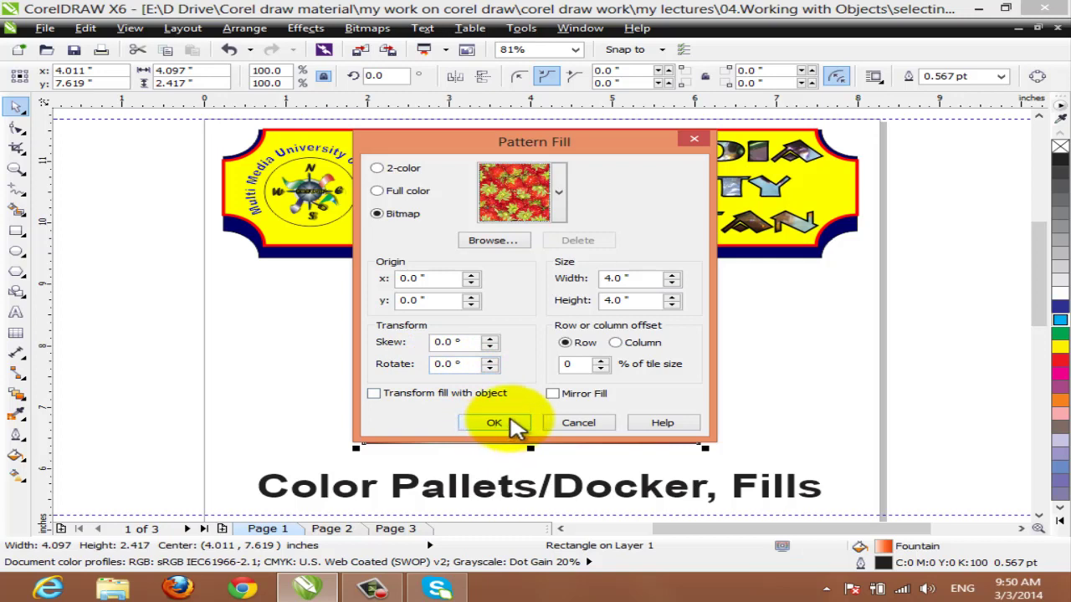
pyautogui.click(552, 393)
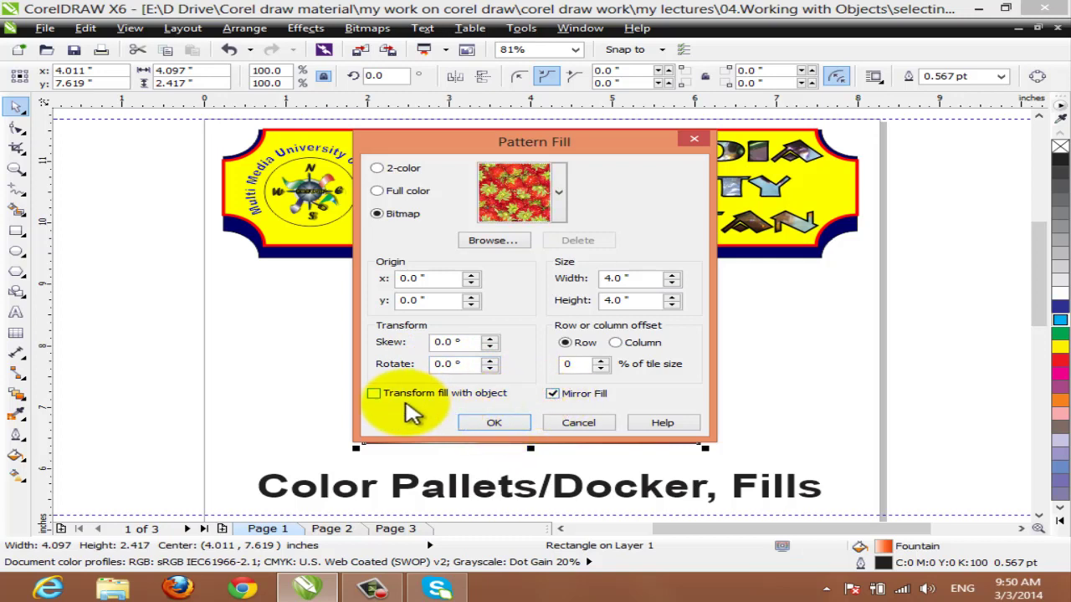
pyautogui.click(493, 425)
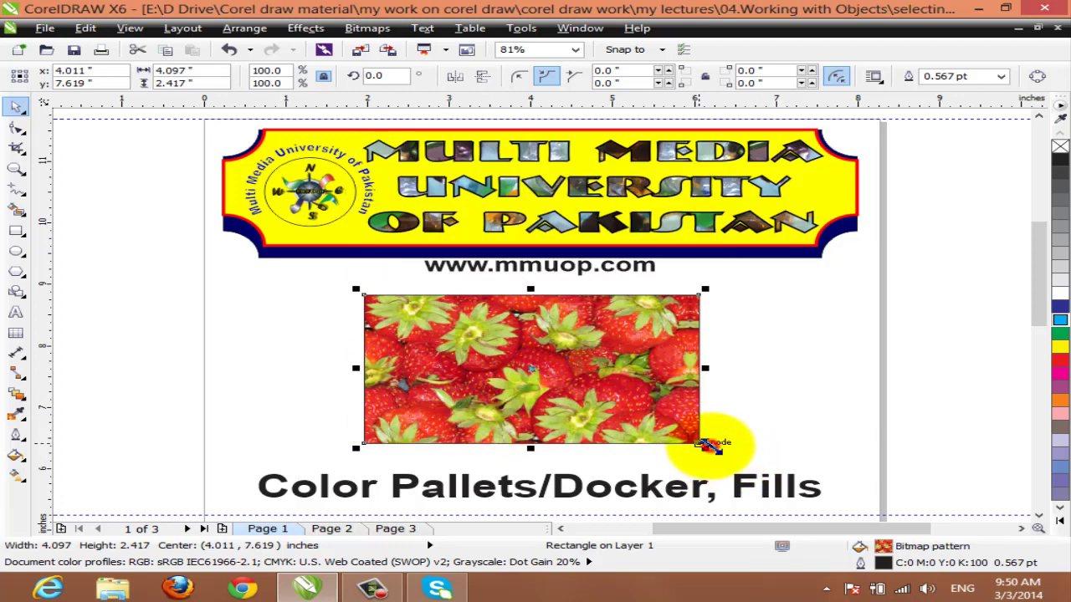
# - Enlarge the strawberry-filled rectangle proportionally to about 4.95 by 2.92 inches and shift it slightly back up between the two text lines
pyautogui.moveTo(707, 445); pyautogui.dragTo(775, 478)
pyautogui.moveTo(543, 422); pyautogui.dragTo(524, 414)
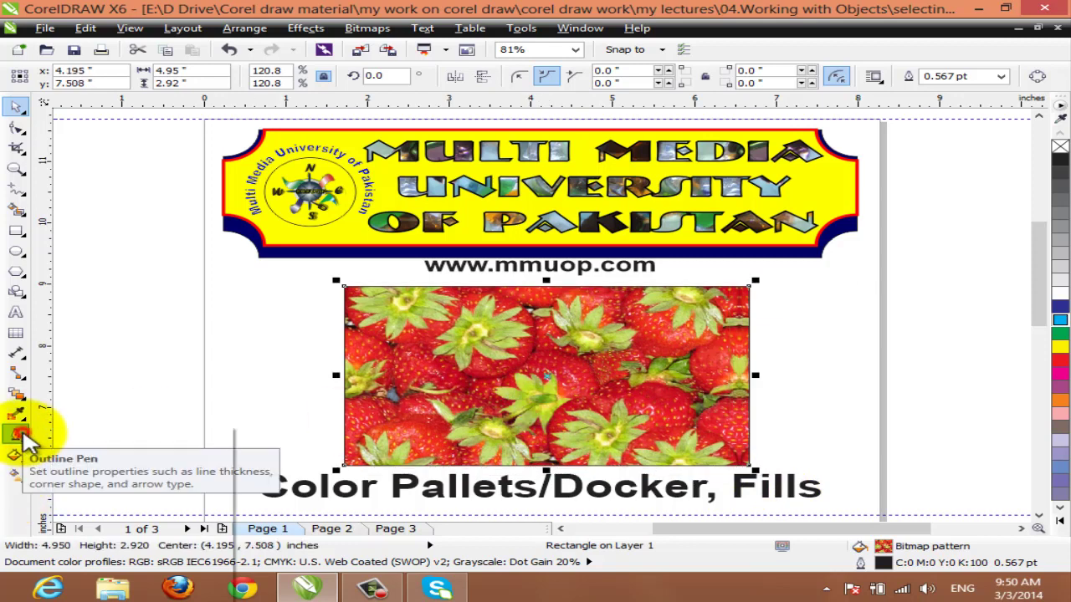
pyautogui.click(15, 435)
pyautogui.click(19, 454)
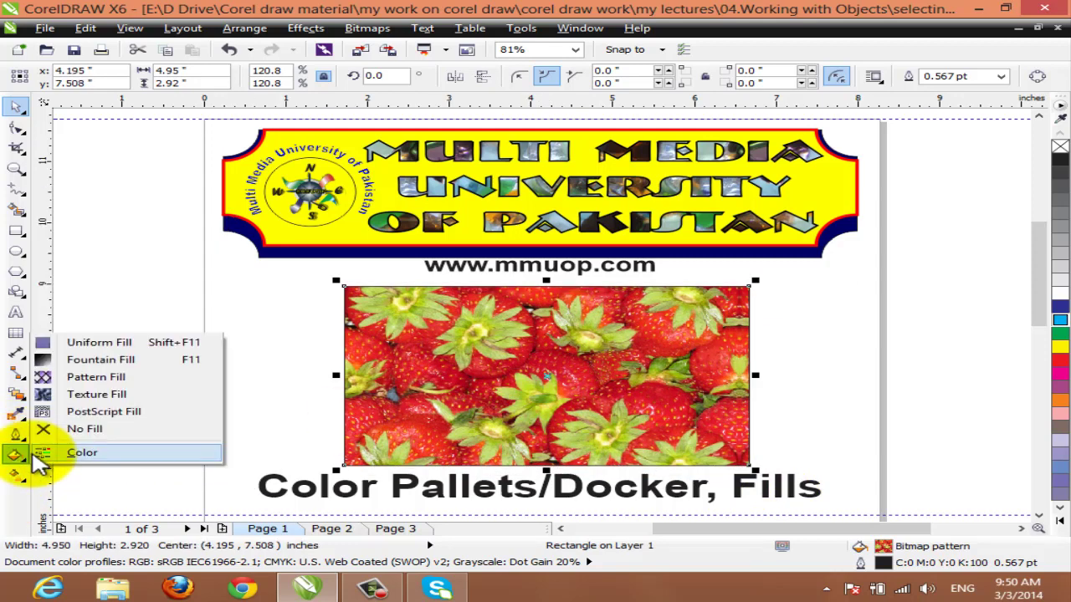
pyautogui.click(89, 396)
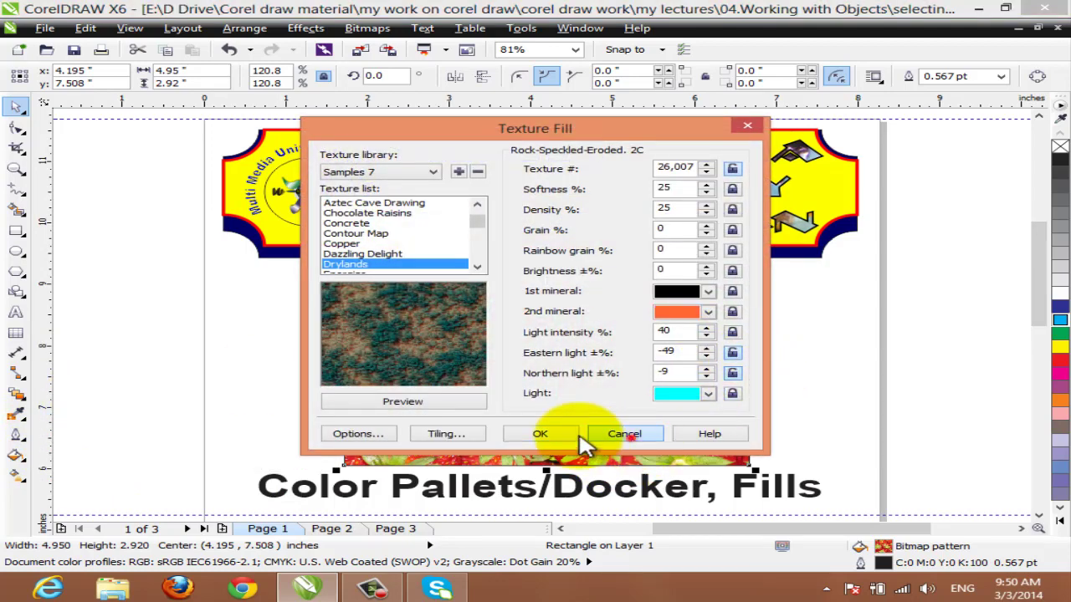
pyautogui.click(617, 435)
# - Open the rectangle's Texture Fill settings and browse the Samples 7 textures from Aztec Cave Drawing down to Energize
pyautogui.click(15, 454)
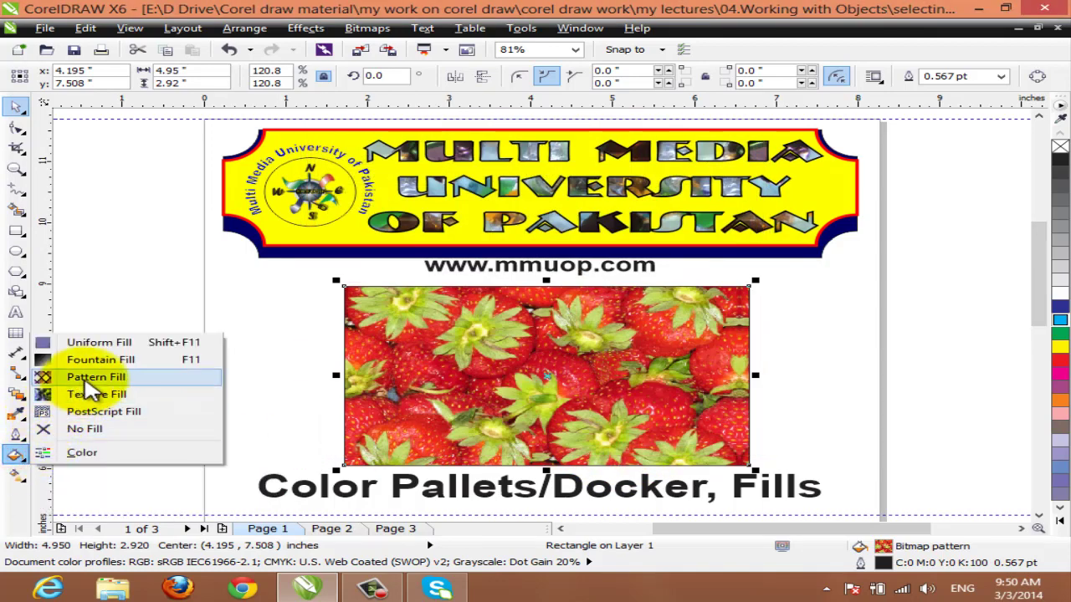
pyautogui.click(89, 394)
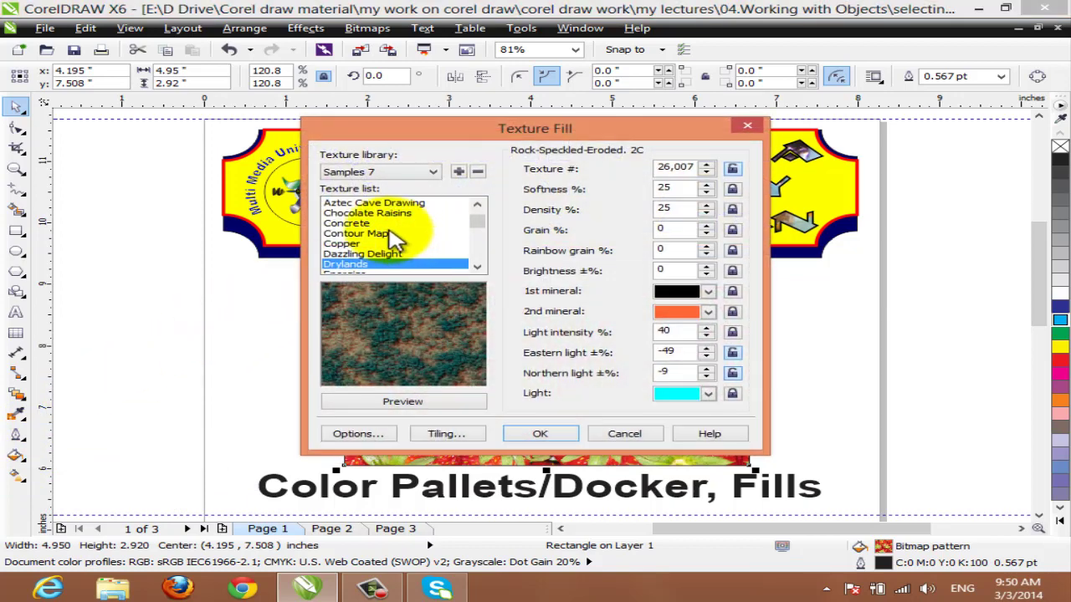
pyautogui.click(427, 175)
pyautogui.click(399, 193)
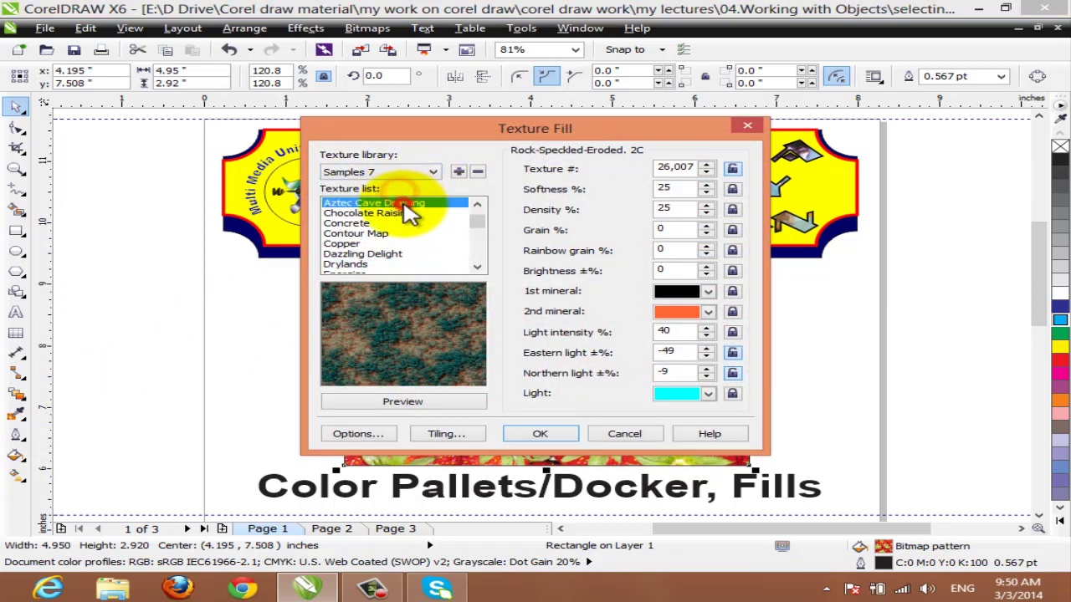
pyautogui.press('Down')
pyautogui.press('Down')
pyautogui.press('Down')
pyautogui.press('Down')
pyautogui.press('Down')
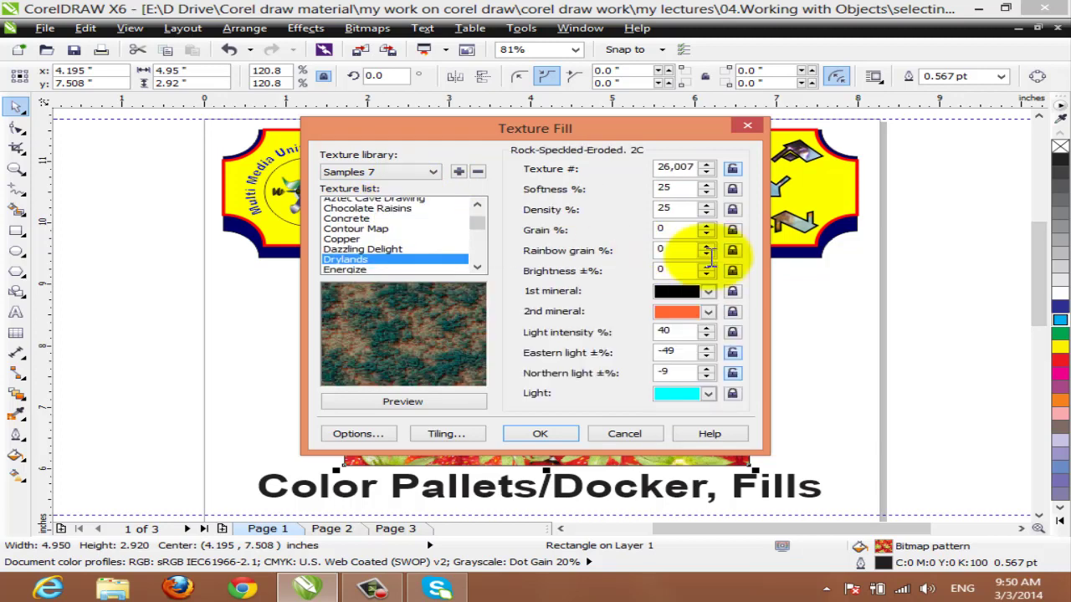
pyautogui.press('Down')
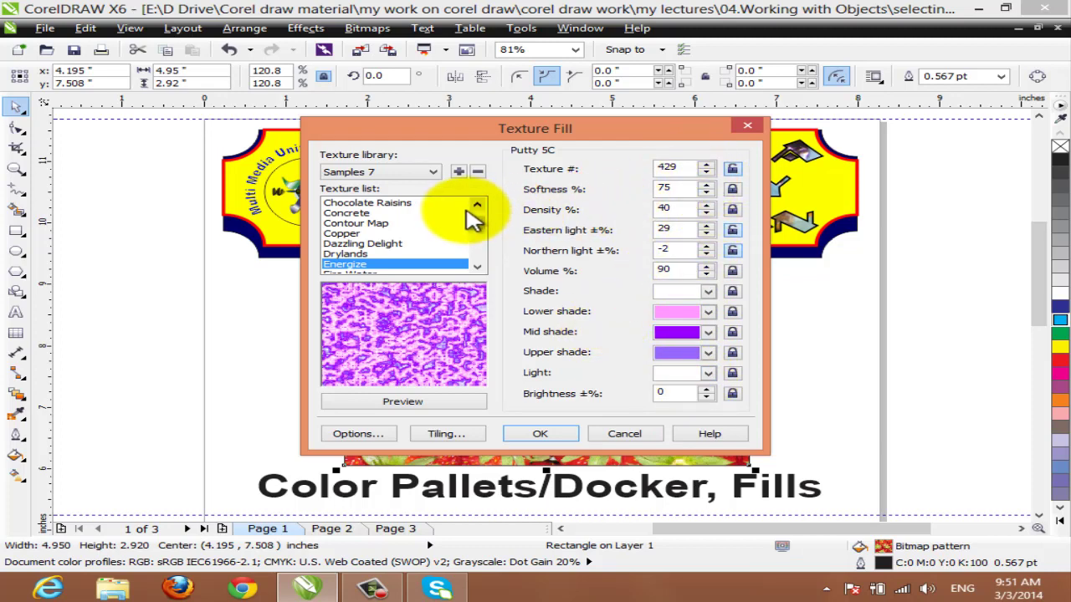
# - Try the Samples 9 and Styles texture libraries, and return to the Samples 7 library
pyautogui.click(430, 172)
pyautogui.click(411, 217)
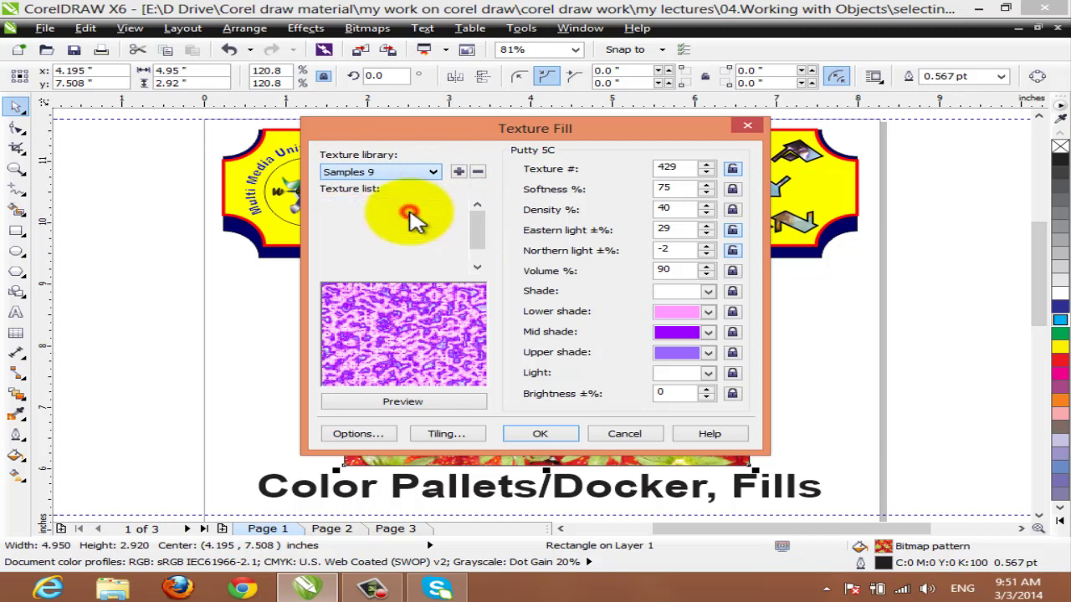
pyautogui.scroll(-1, 440, 272)
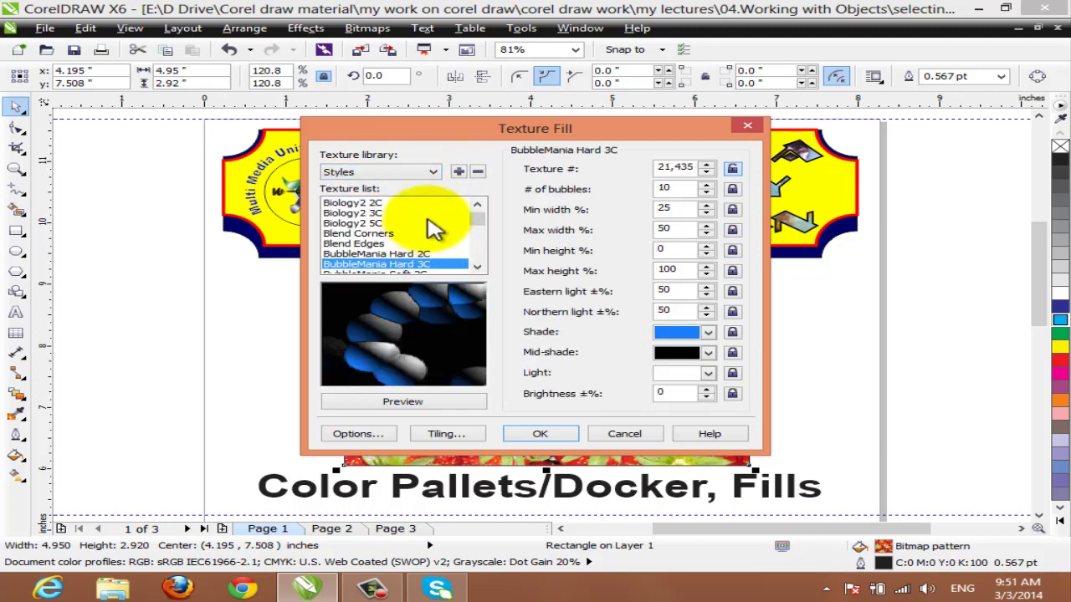
pyautogui.click(430, 172)
pyautogui.click(385, 210)
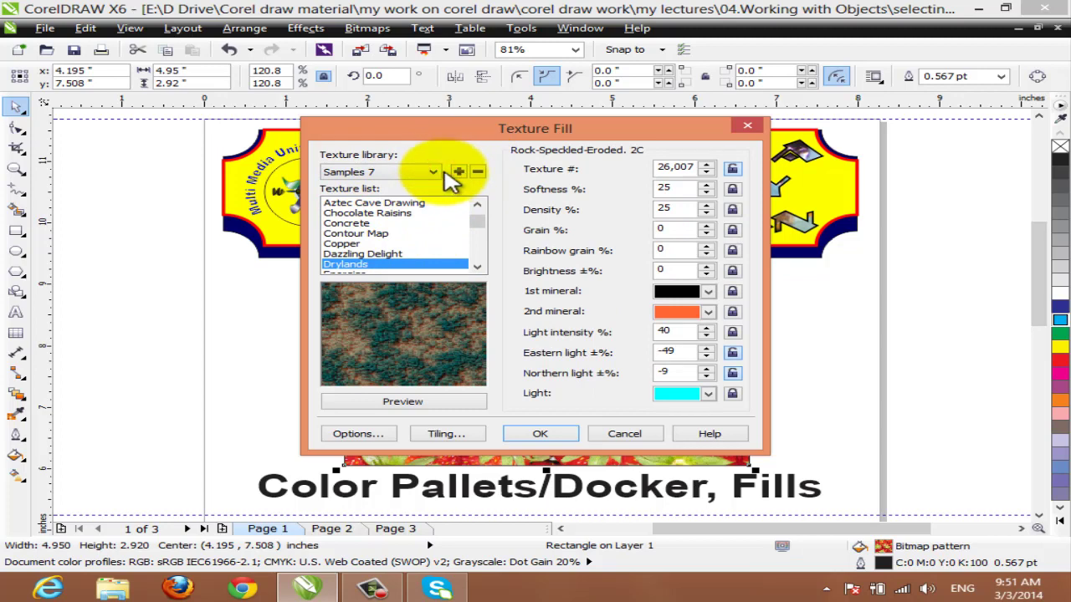
# - Switch to the Samples 5 texture library, try Beads, Blocks-Rainbow and Blue Valley, and choose the Blur Rainbow texture
pyautogui.click(433, 172)
pyautogui.scroll(1, 404, 196)
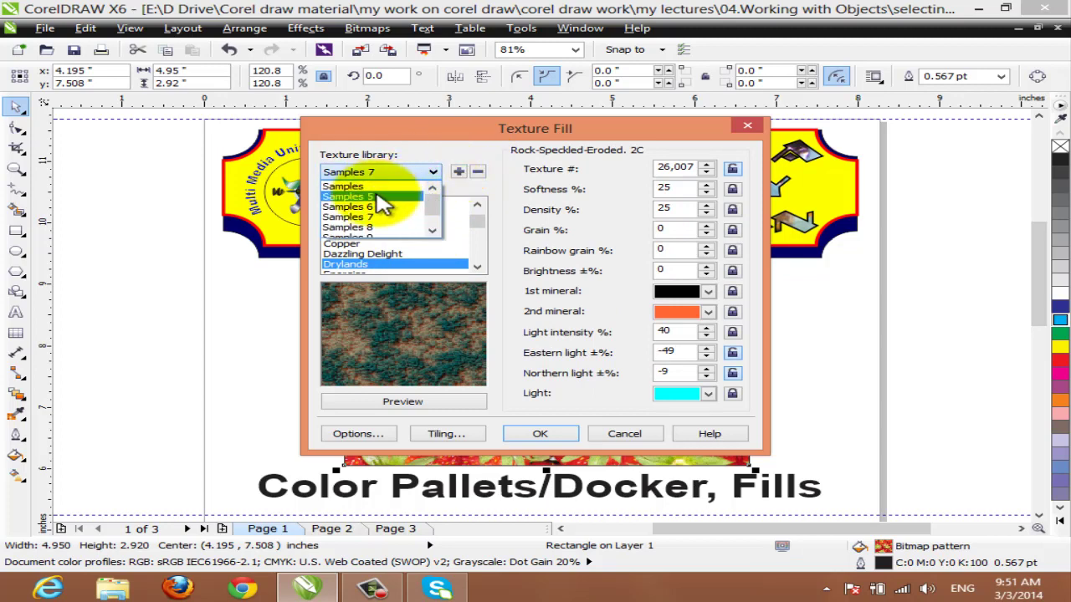
pyautogui.click(377, 195)
pyautogui.click(352, 214)
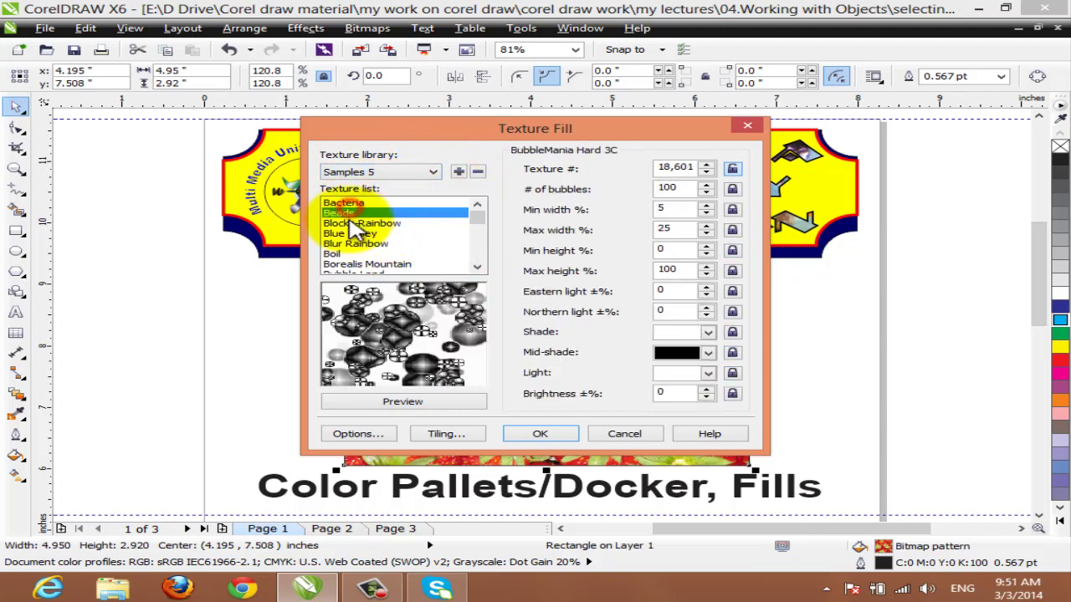
pyautogui.click(354, 223)
pyautogui.click(360, 233)
pyautogui.click(366, 244)
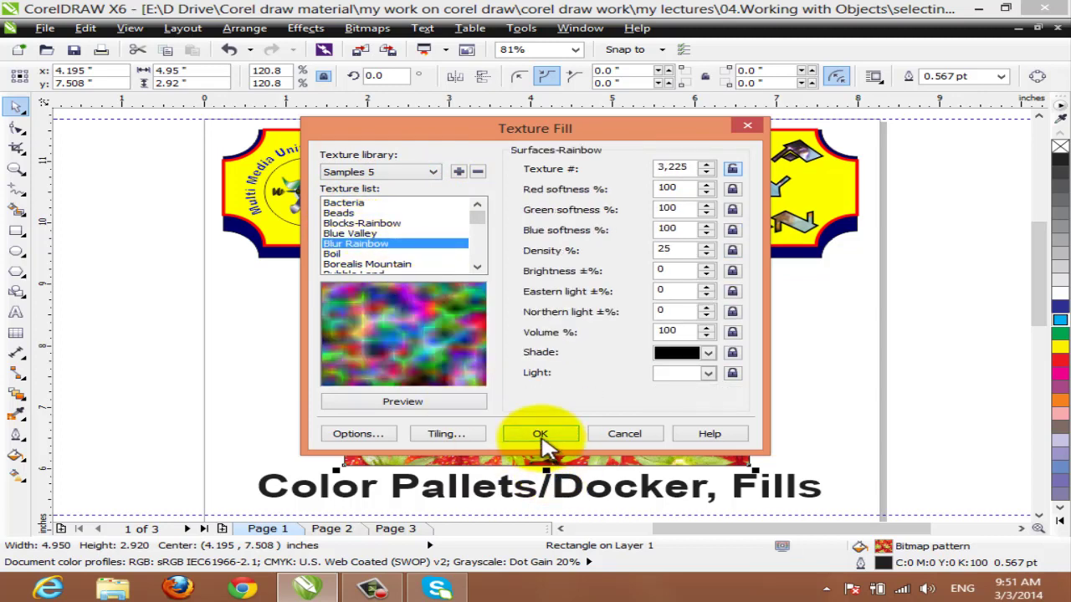
# - Review the texture's tiling settings, accept them and apply the Blur Rainbow texture fill to the rectangle
pyautogui.click(461, 435)
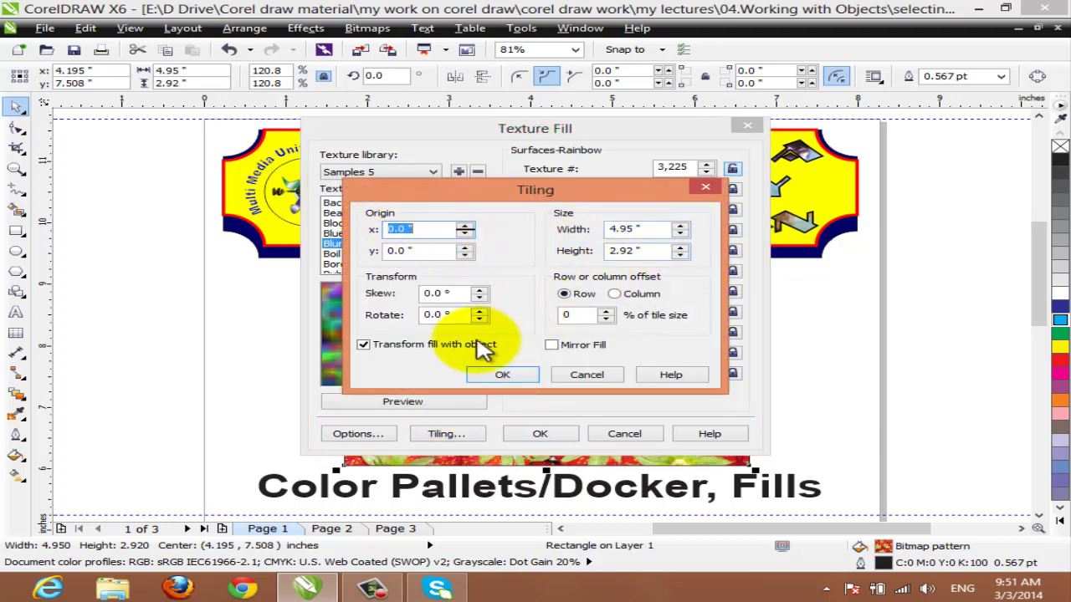
pyautogui.click(499, 377)
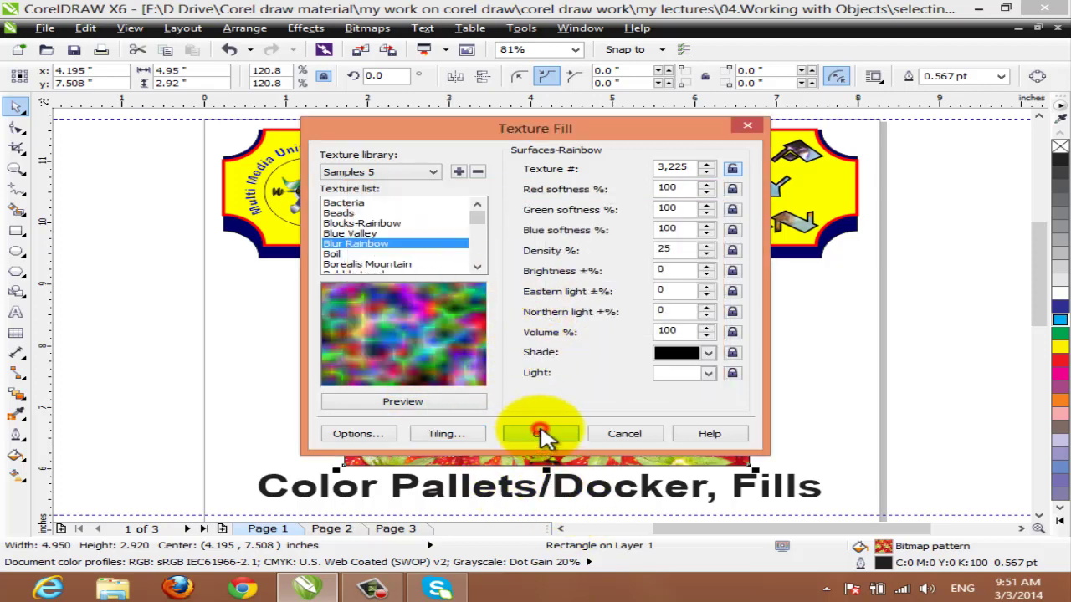
pyautogui.click(539, 434)
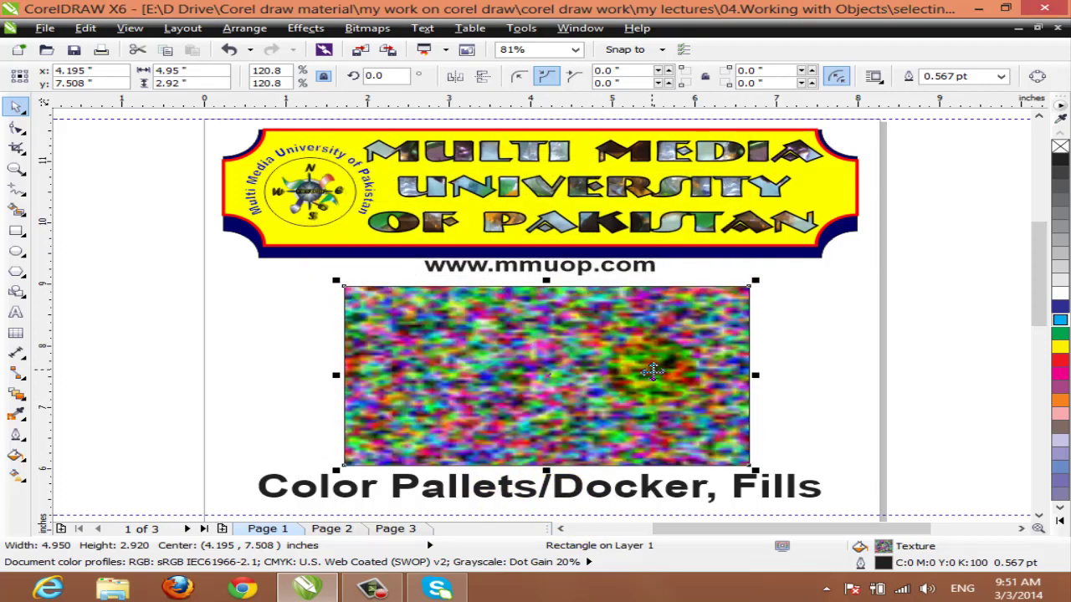
# - Open the rectangle's PostScript Fill settings, choose the Basketweave texture and turn on the fill preview
pyautogui.scroll(1, 653, 370)
pyautogui.scroll(-2, 607, 377)
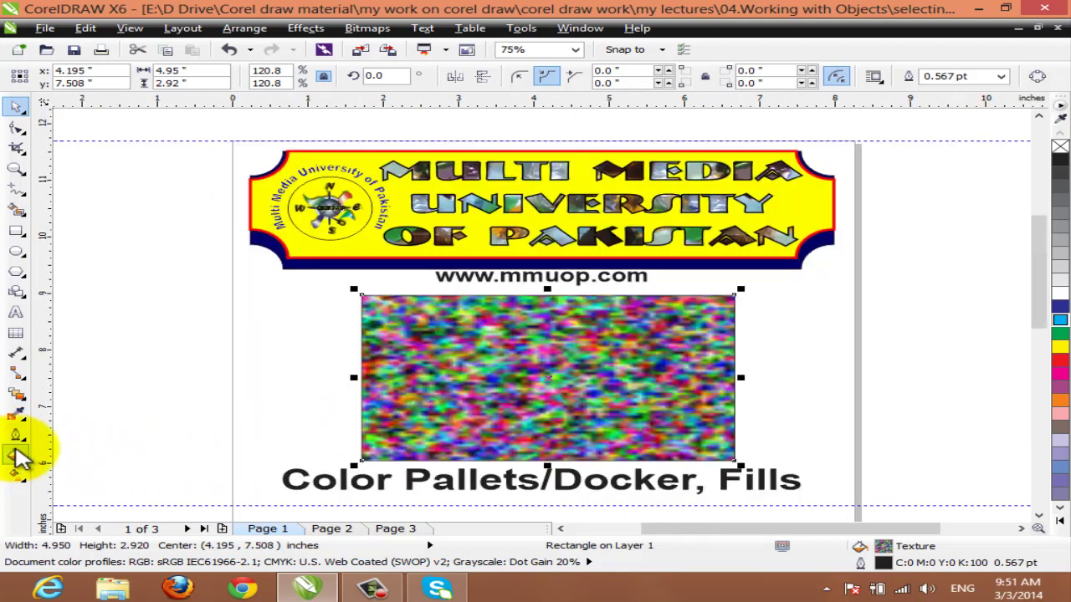
pyautogui.click(18, 454)
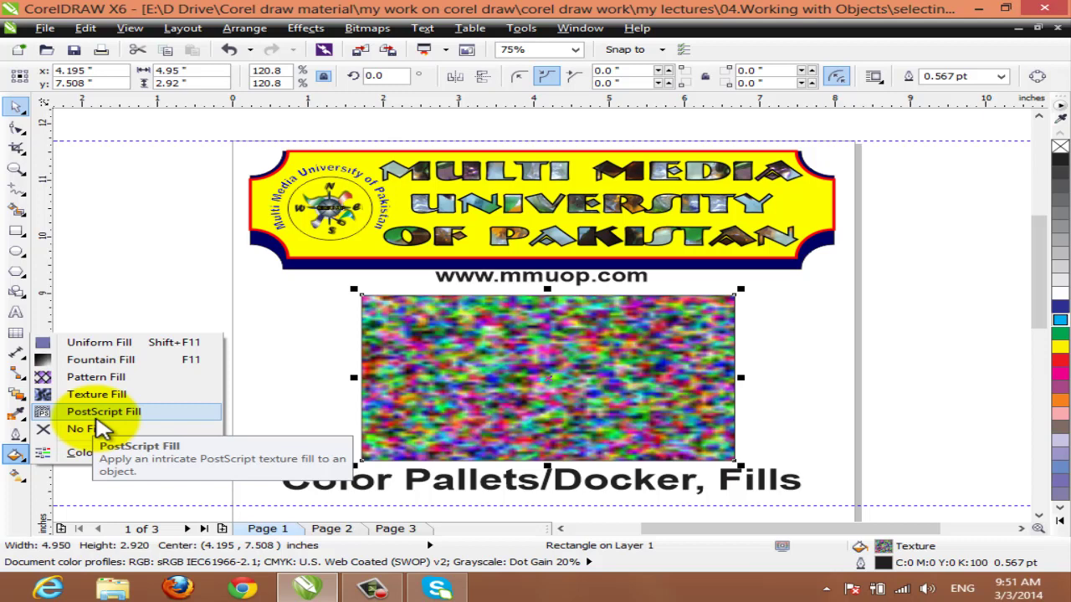
pyautogui.click(94, 417)
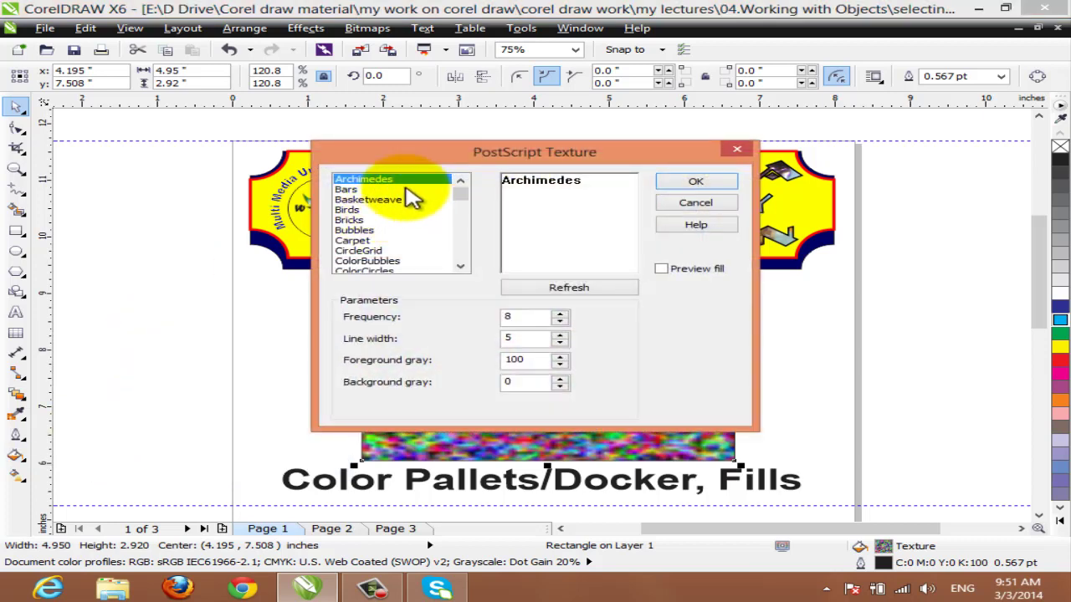
pyautogui.click(348, 189)
pyautogui.click(365, 200)
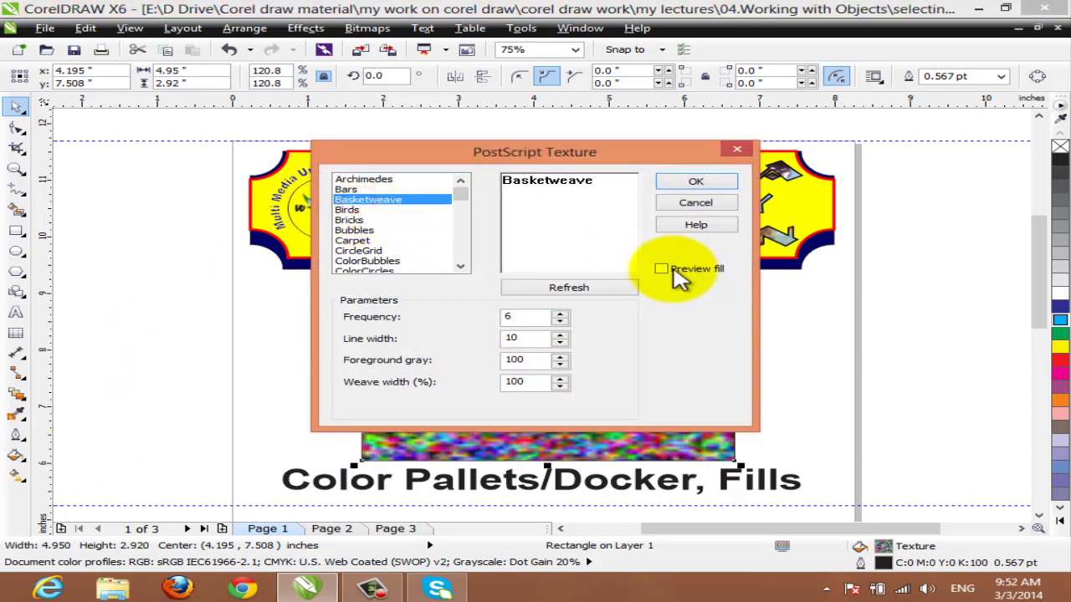
pyautogui.click(663, 269)
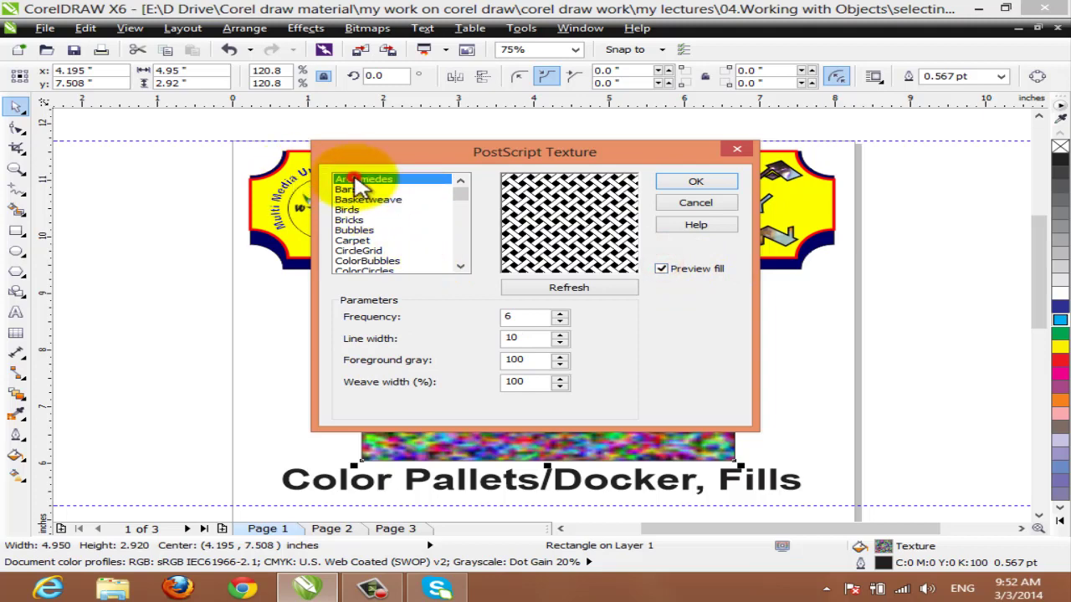
# - Preview the PostScript textures from Archimedes through Basketweave, ColorBubbles and ColorFishscale to ColorReptiles
pyautogui.press('Down')
pyautogui.press('Down')
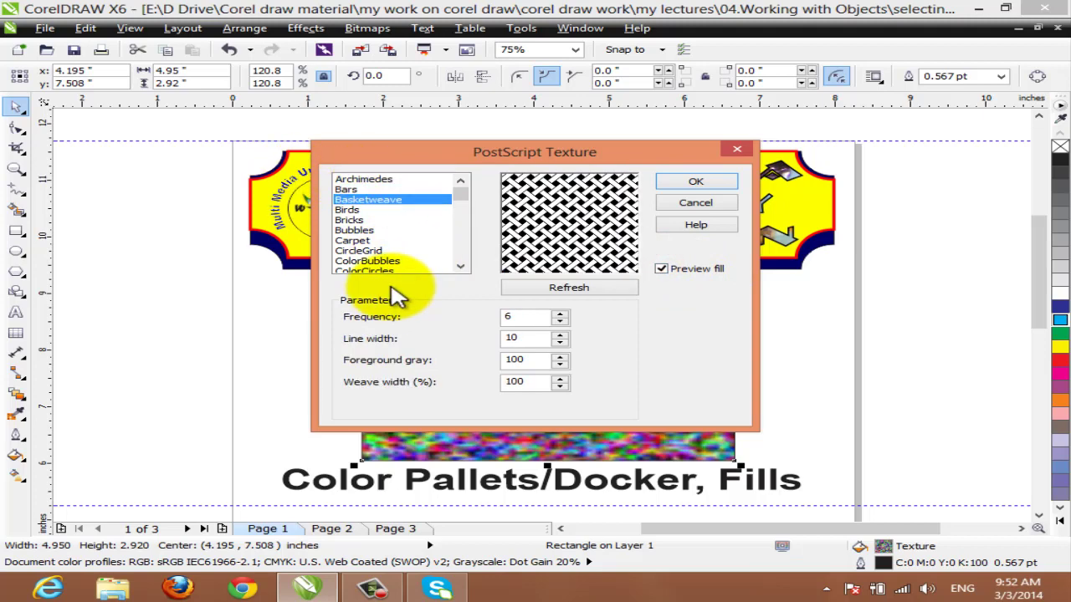
pyautogui.press('Down')
pyautogui.press('Down')
pyautogui.press('Down')
pyautogui.press('Down')
pyautogui.press('Down')
pyautogui.press('Down')
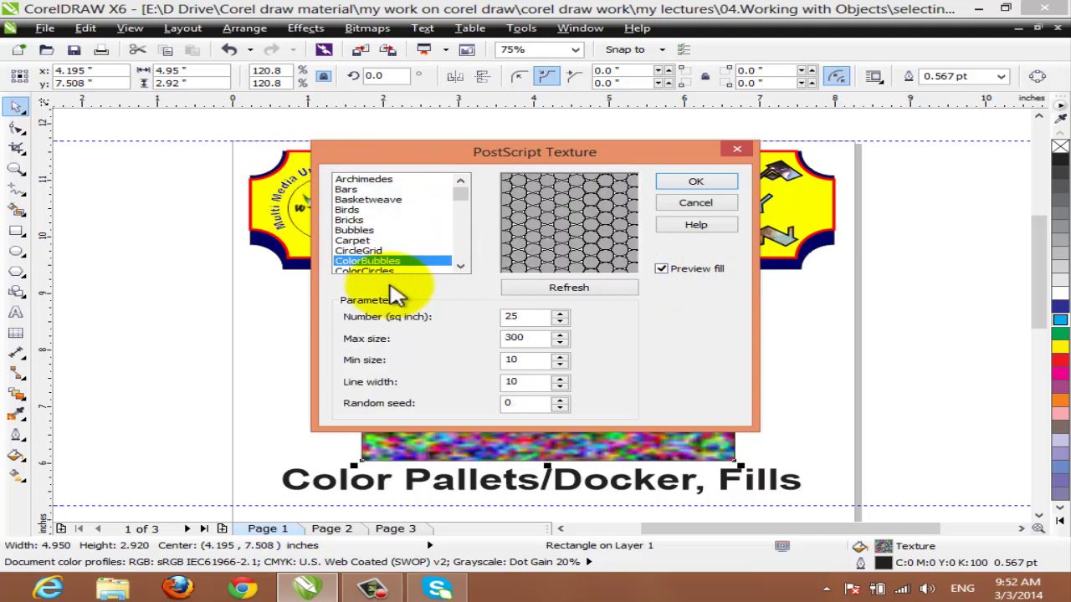
pyautogui.press('Down')
pyautogui.press('Down')
pyautogui.press('Down')
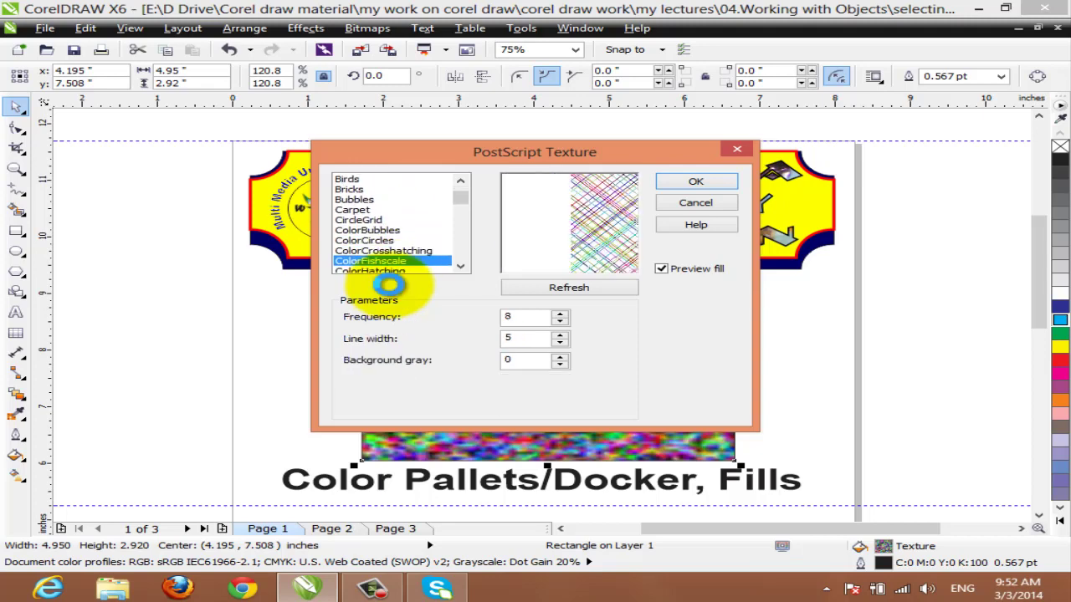
pyautogui.press('Down')
pyautogui.press('Down')
pyautogui.press('Down')
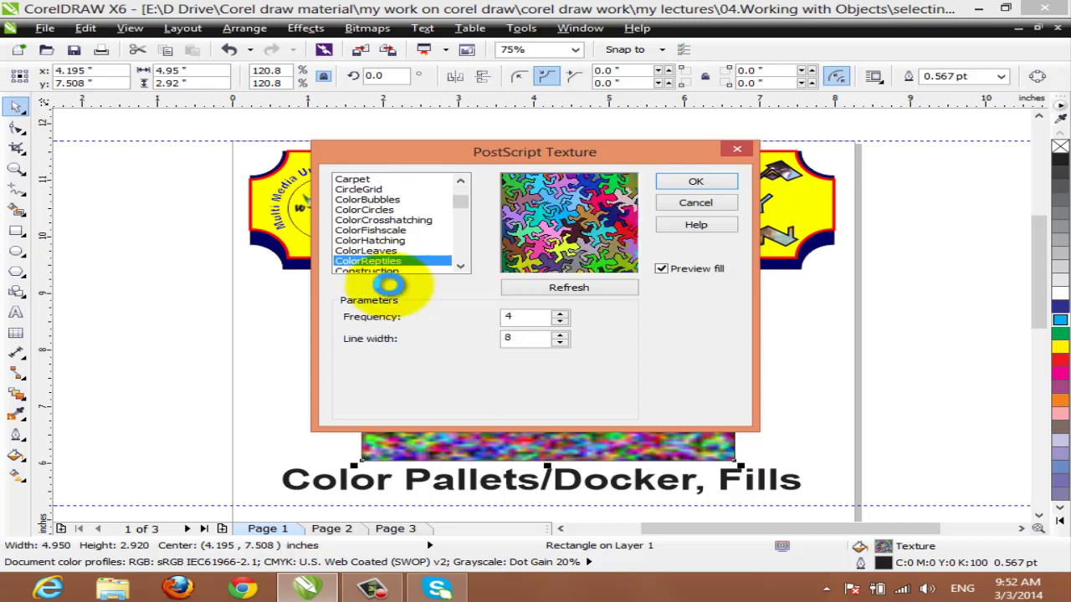
# - Choose the CrystalLattice PostScript texture, apply it to the rectangle and inspect the fill up close
pyautogui.press('Down')
pyautogui.press('Down')
pyautogui.press('Down')
pyautogui.press('Down')
pyautogui.press('Down')
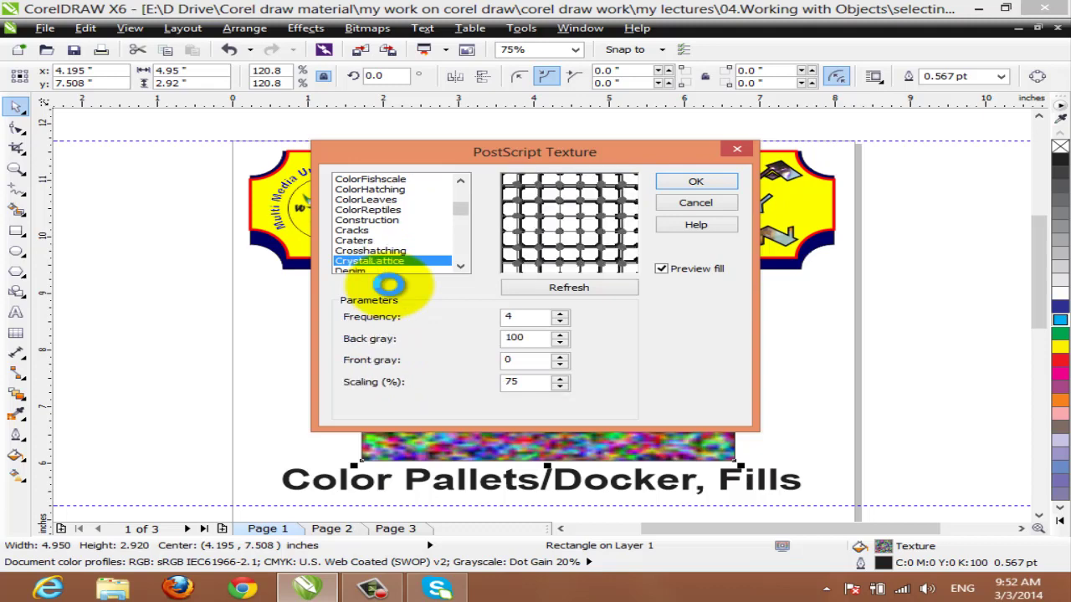
pyautogui.press('Down')
pyautogui.press('Up')
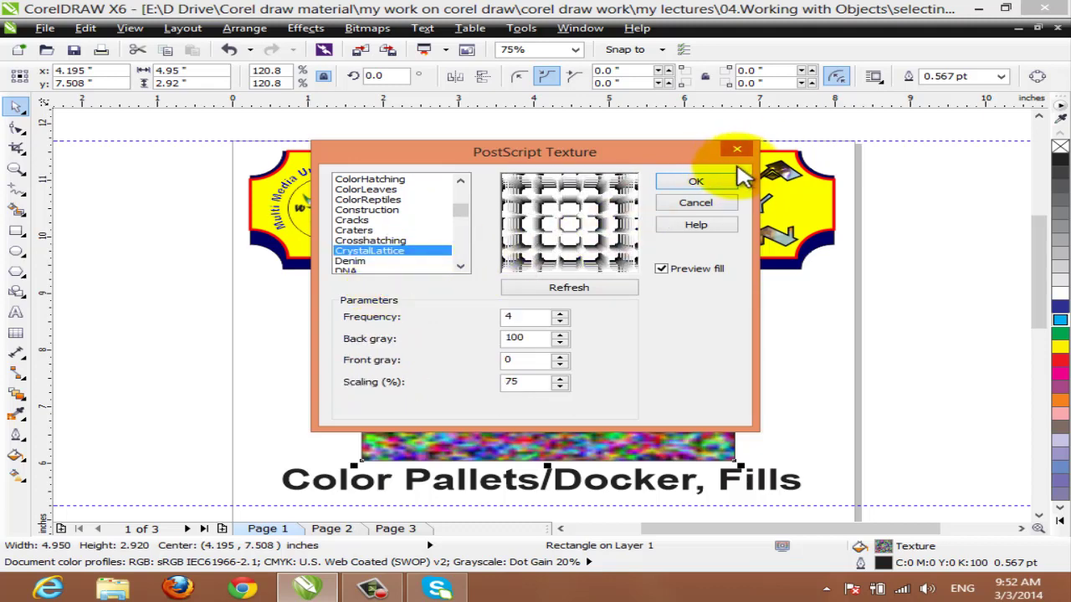
pyautogui.click(697, 182)
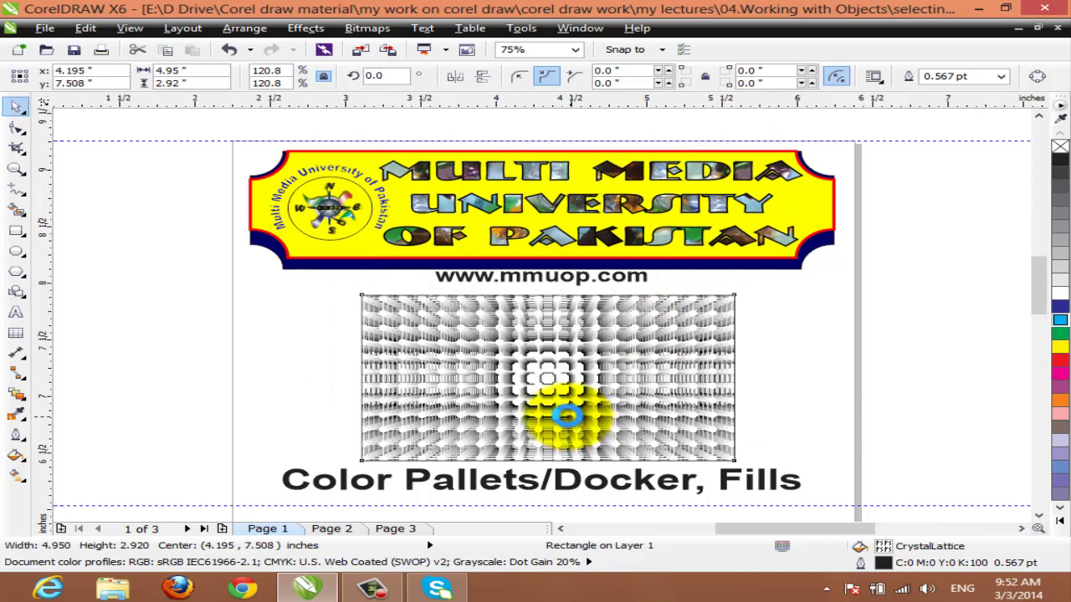
pyautogui.scroll(1, 568, 398)
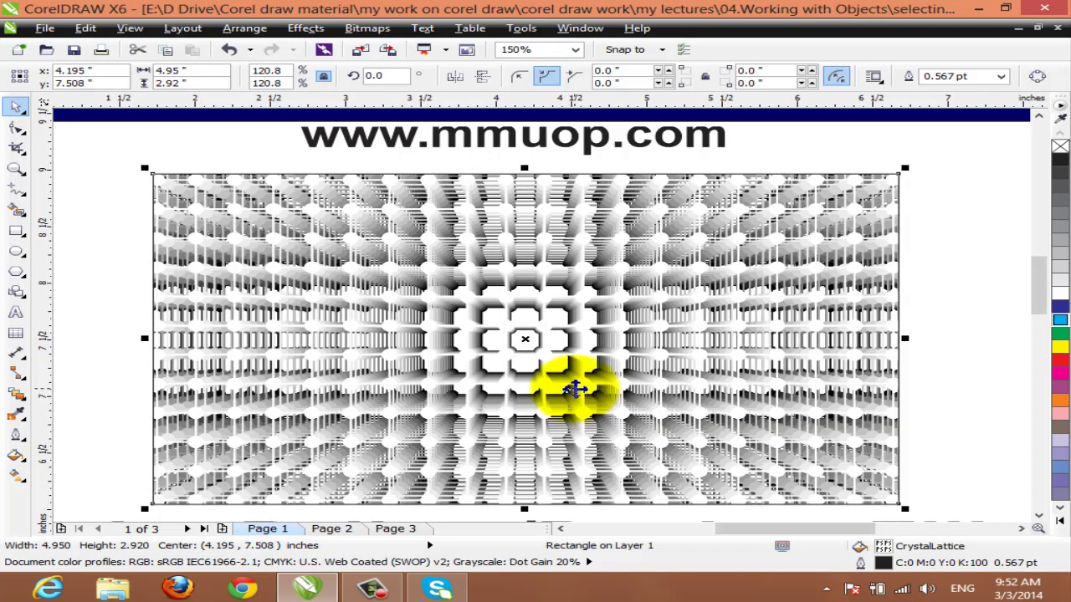
pyautogui.scroll(-1, 574, 389)
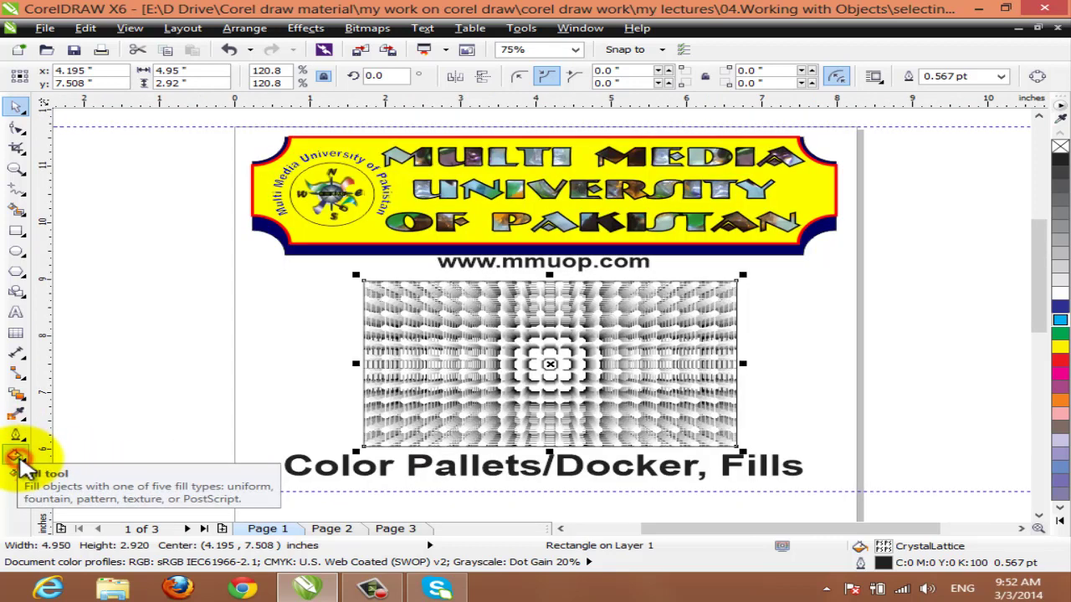
# - Fill the rectangle with the CMYK color C25 M82 Y69 K14 using the Color docker, and close the docker
pyautogui.click(25, 456)
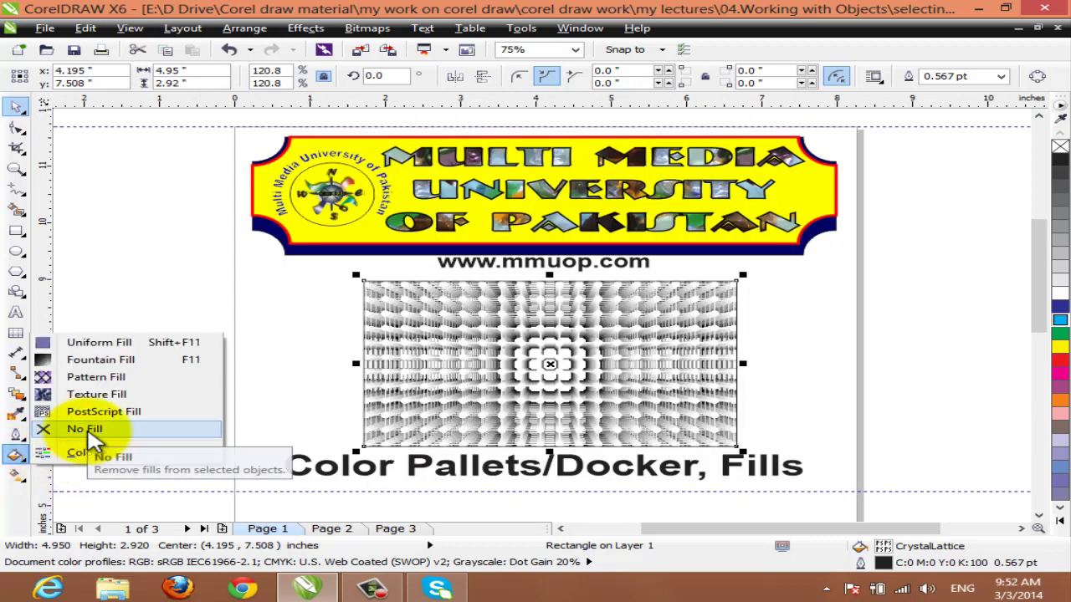
pyautogui.click(80, 454)
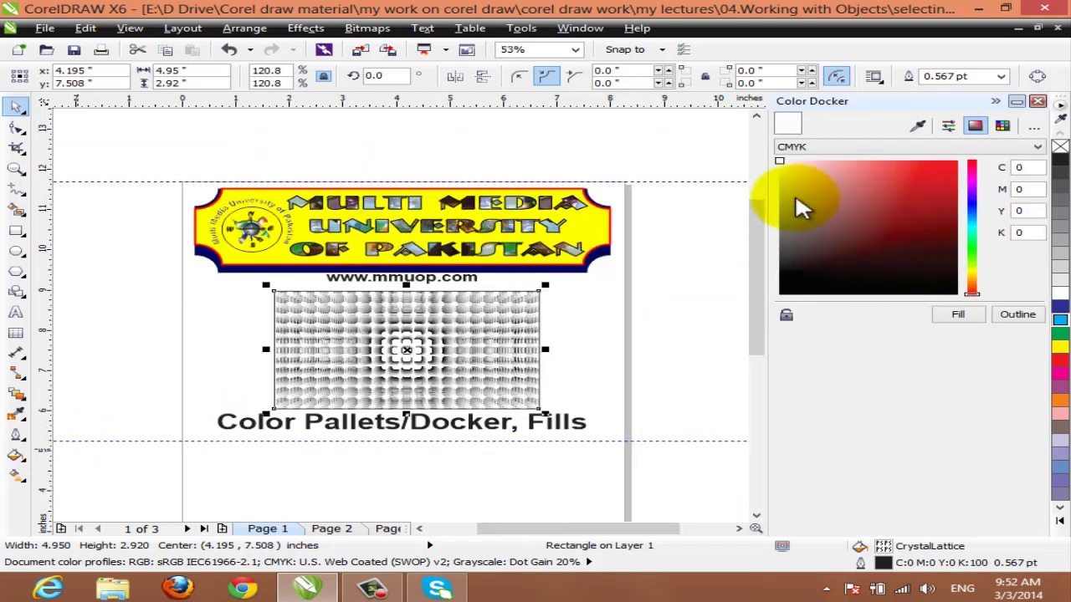
pyautogui.click(871, 204)
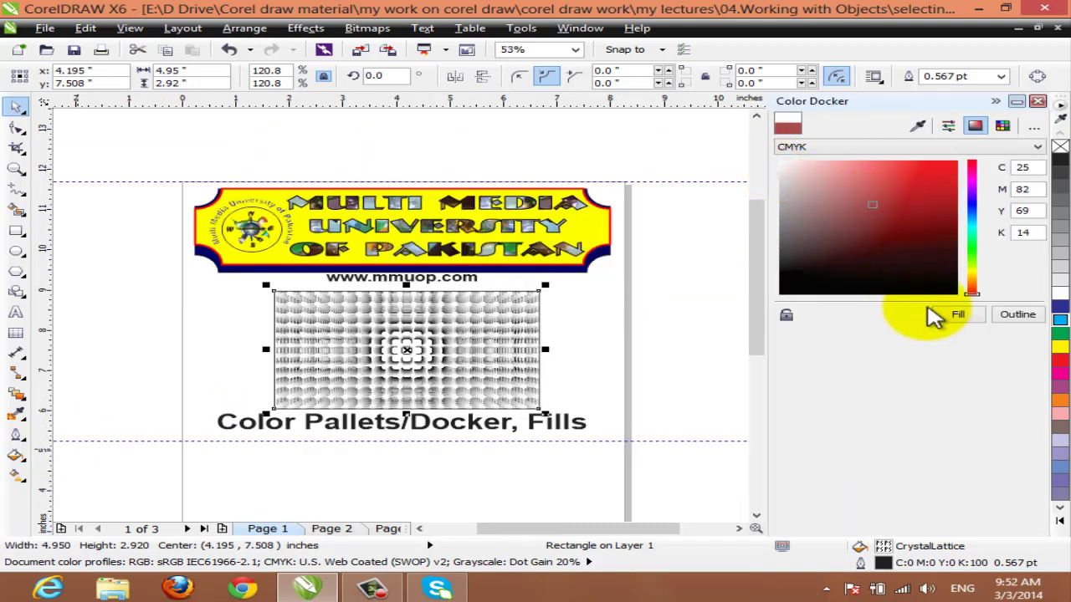
pyautogui.click(957, 318)
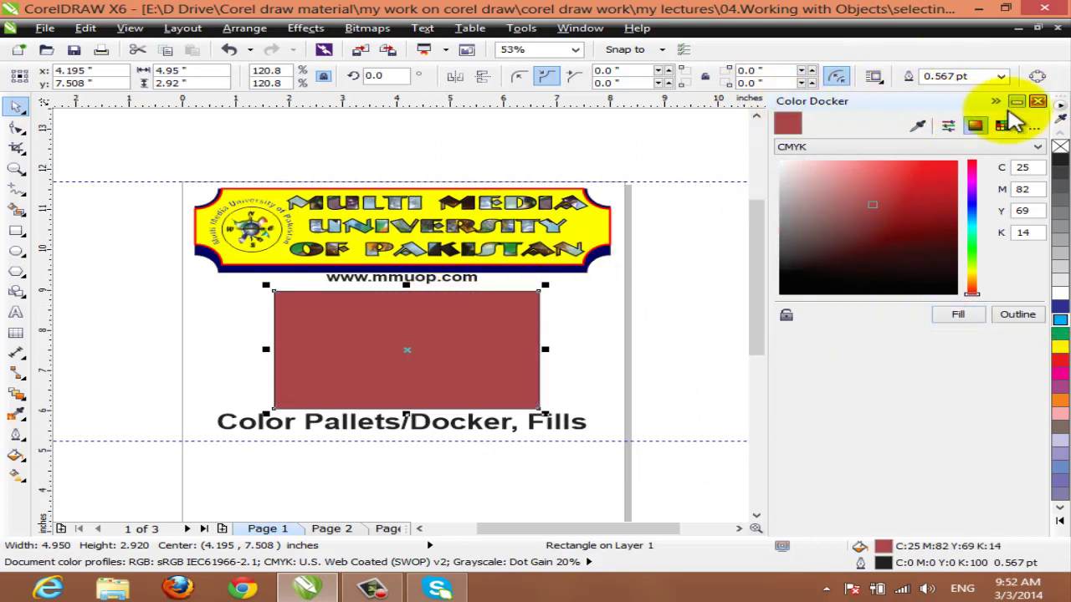
pyautogui.click(1038, 102)
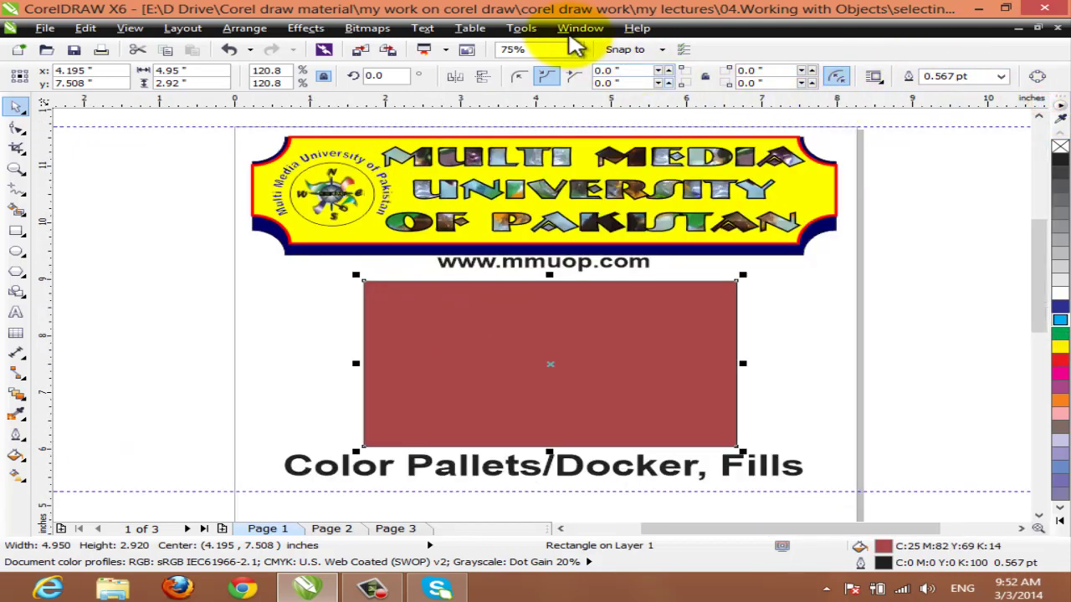
# - Reopen the Color docker from the list of dockers, examine its CMYK component settings and close it
pyautogui.click(577, 29)
pyautogui.moveTo(650, 162)
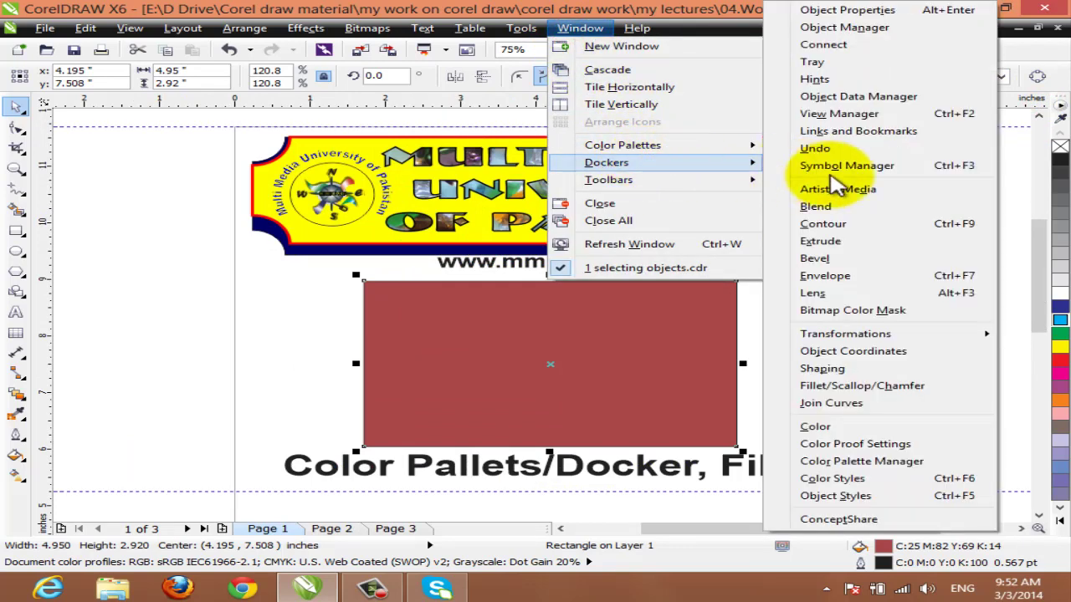
pyautogui.click(812, 429)
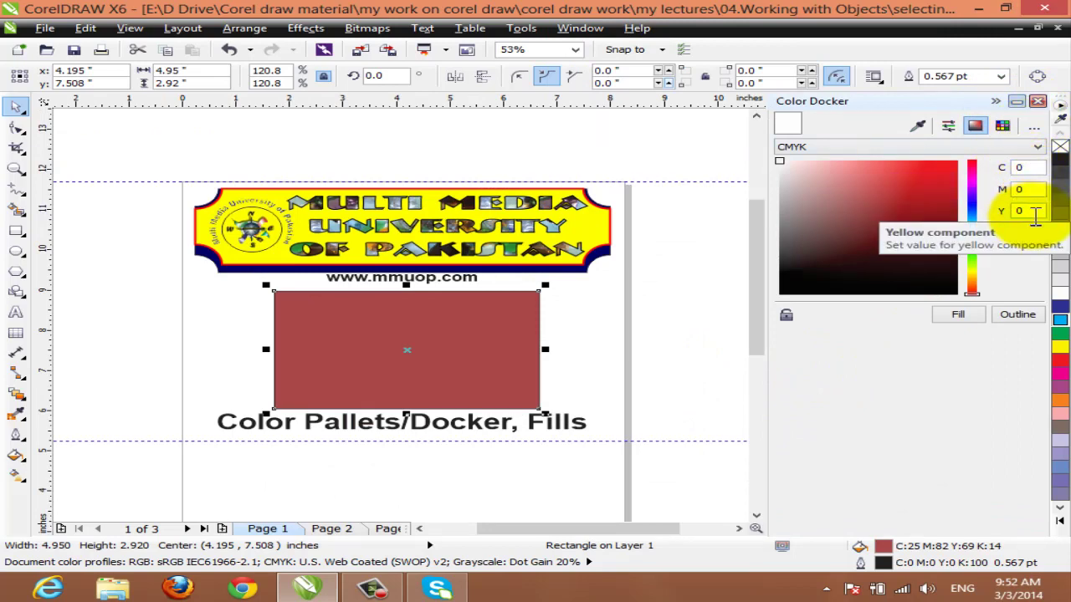
pyautogui.click(1038, 102)
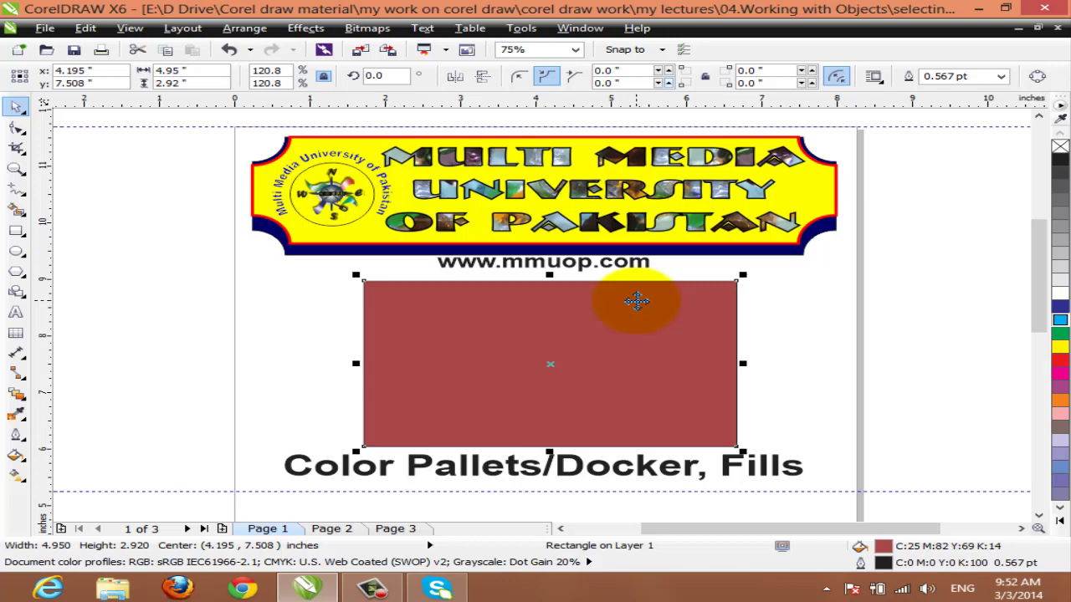